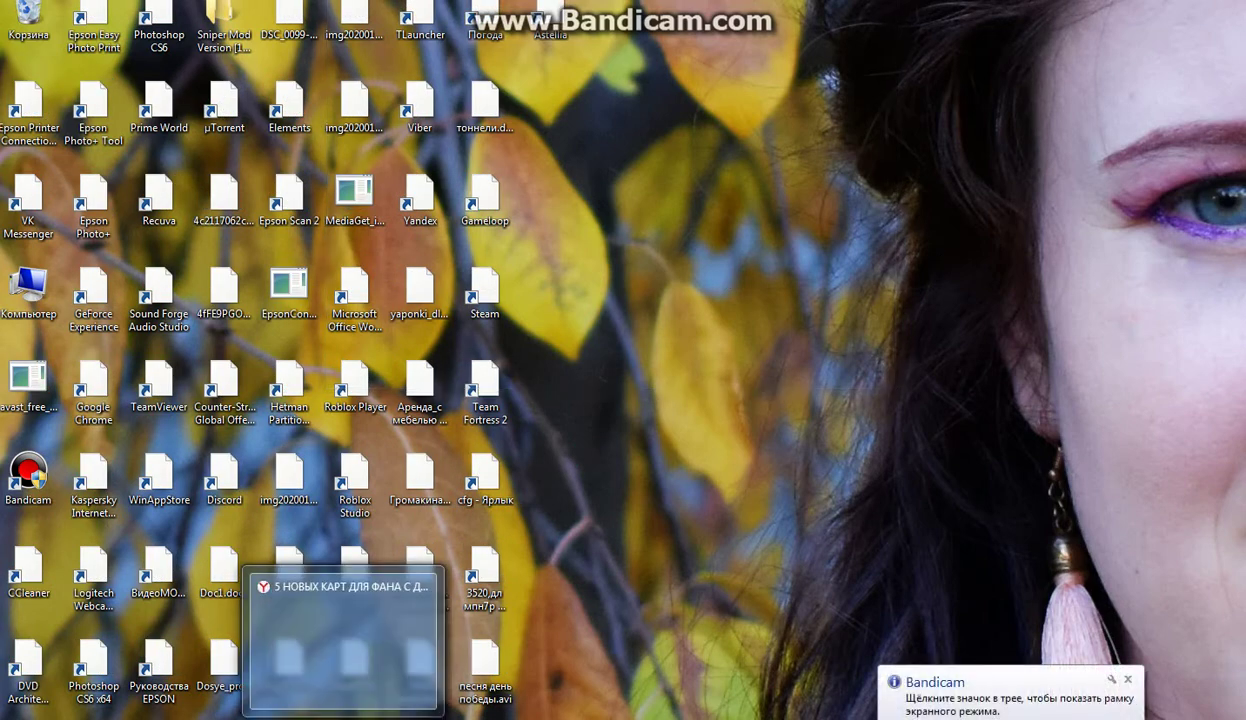
Bring up the Yandex browser window at full size and open a new tab
click(343, 716)
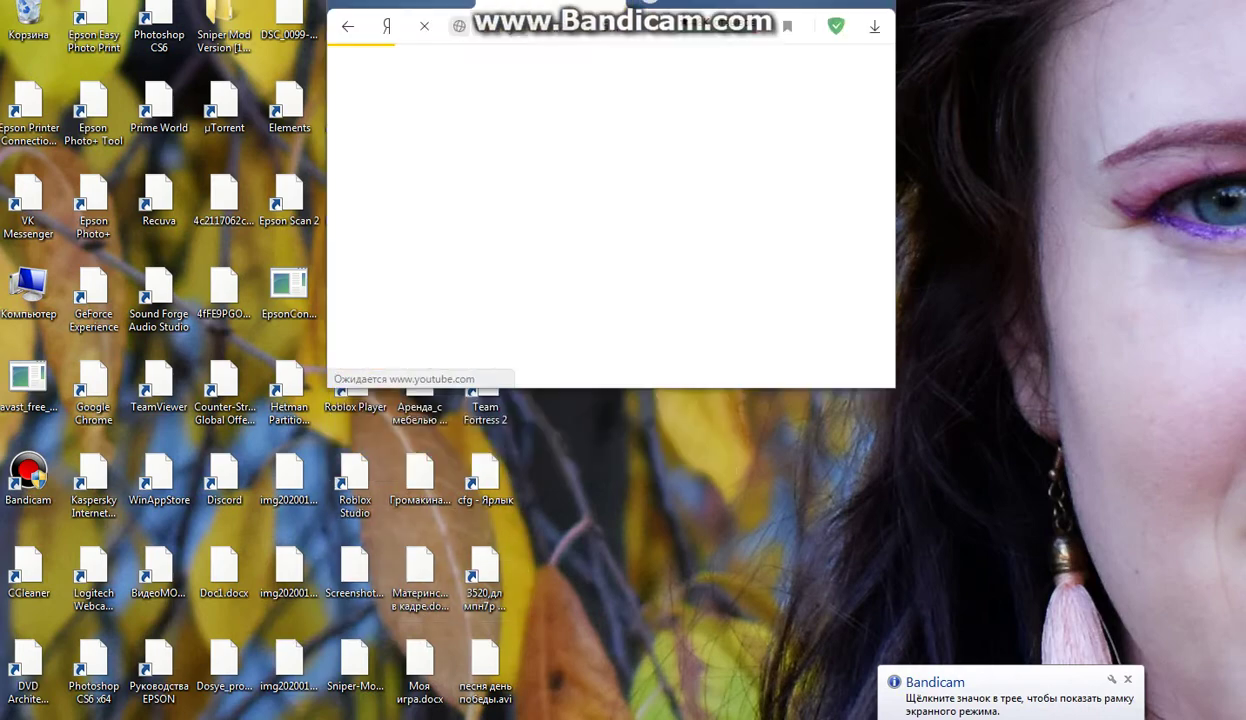
click(835, 5)
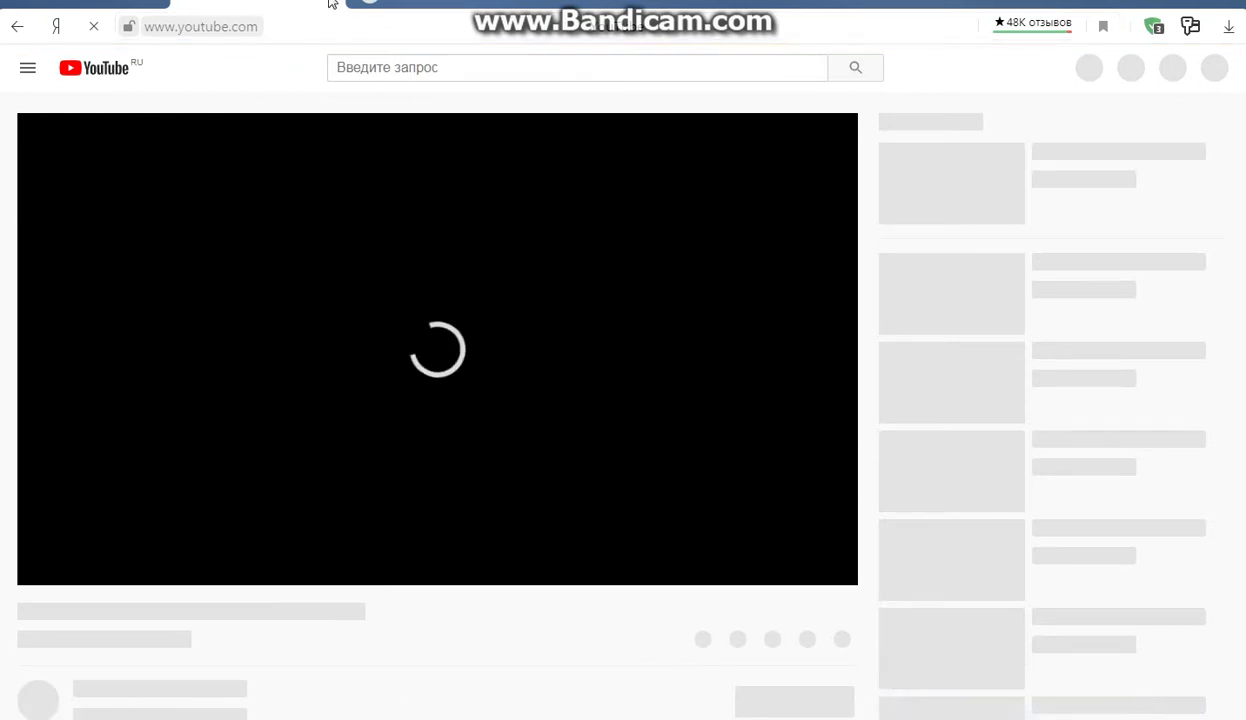
click(153, 5)
click(150, 6)
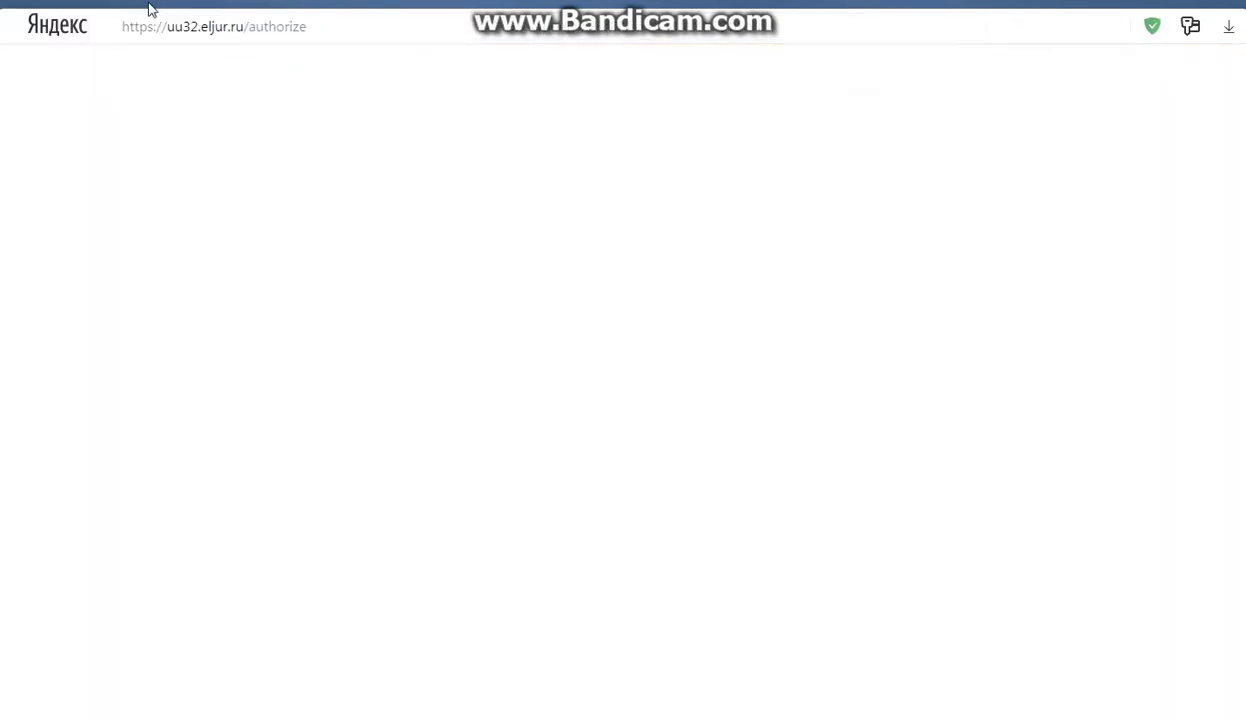
Search Yandex for "непрерывное медицинское образование личный кабинет"
click(203, 33)
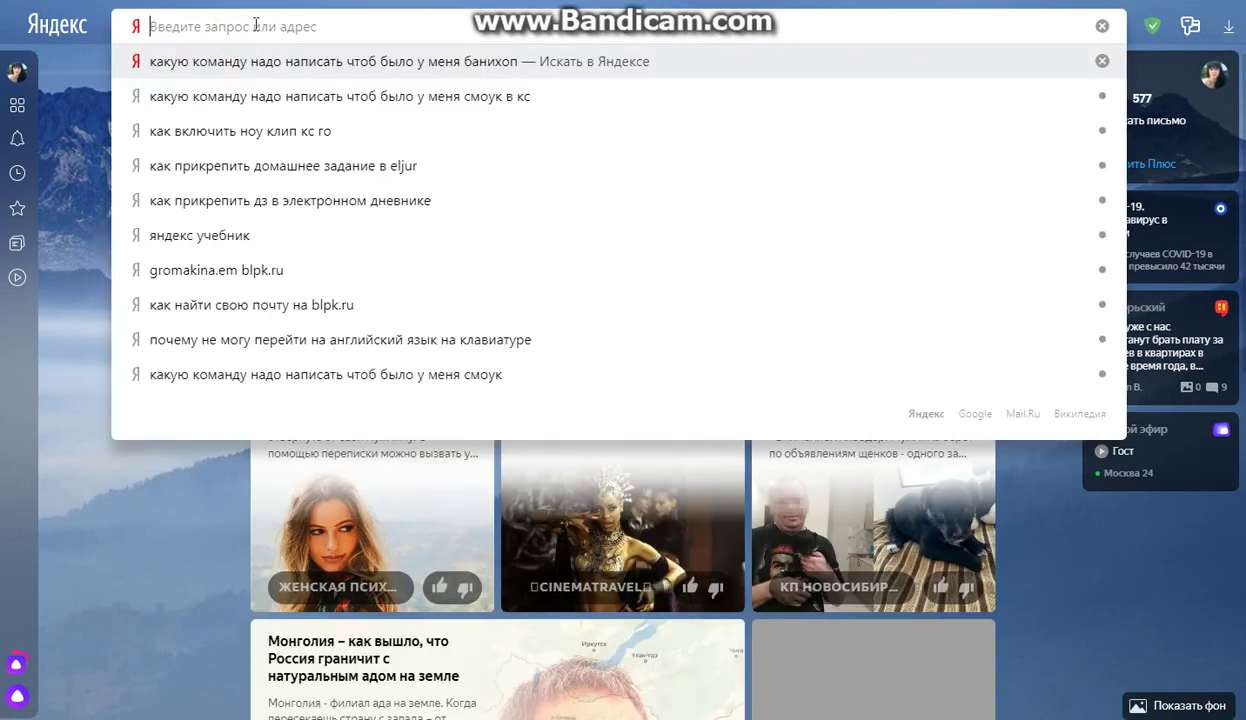
click(383, 26)
text(непрерывно)
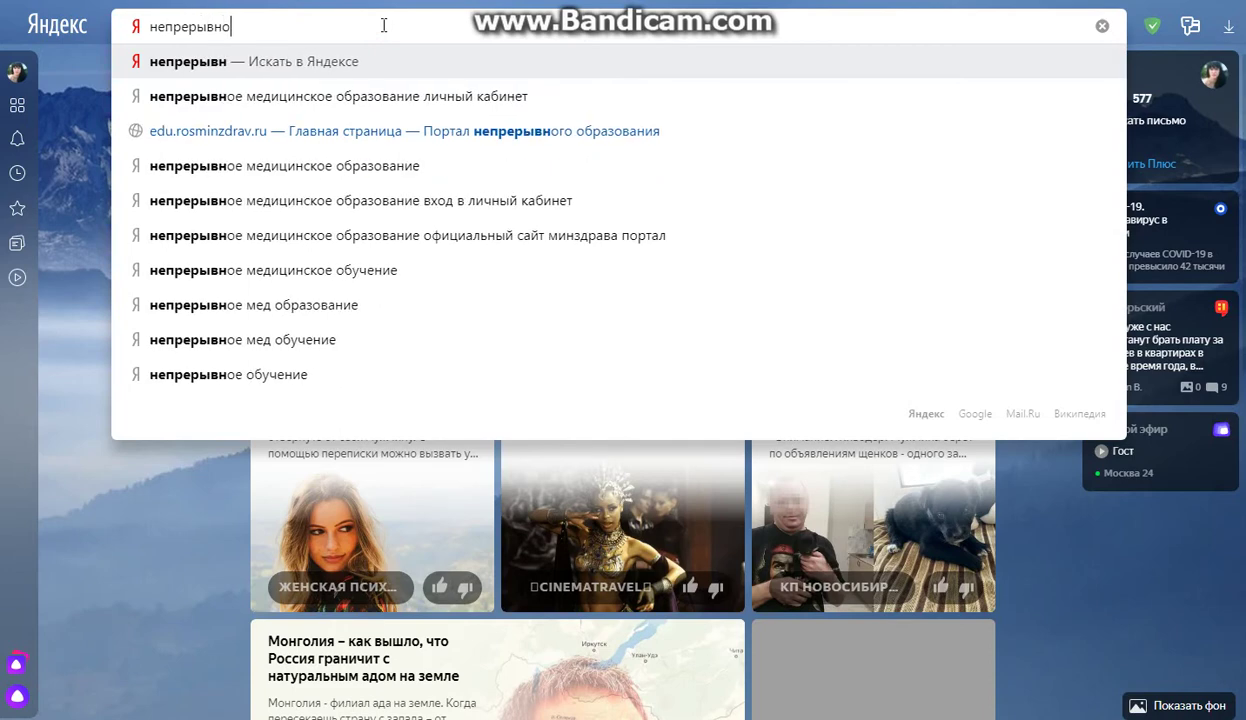
text(е)
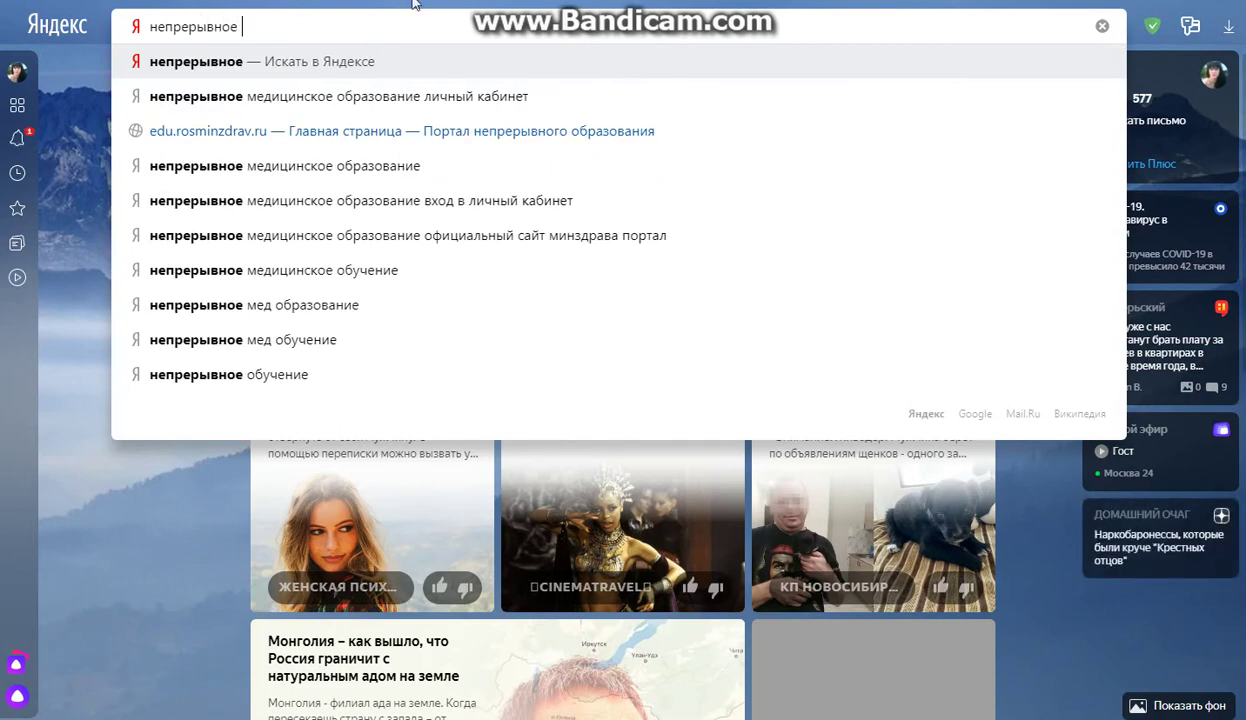
click(380, 95)
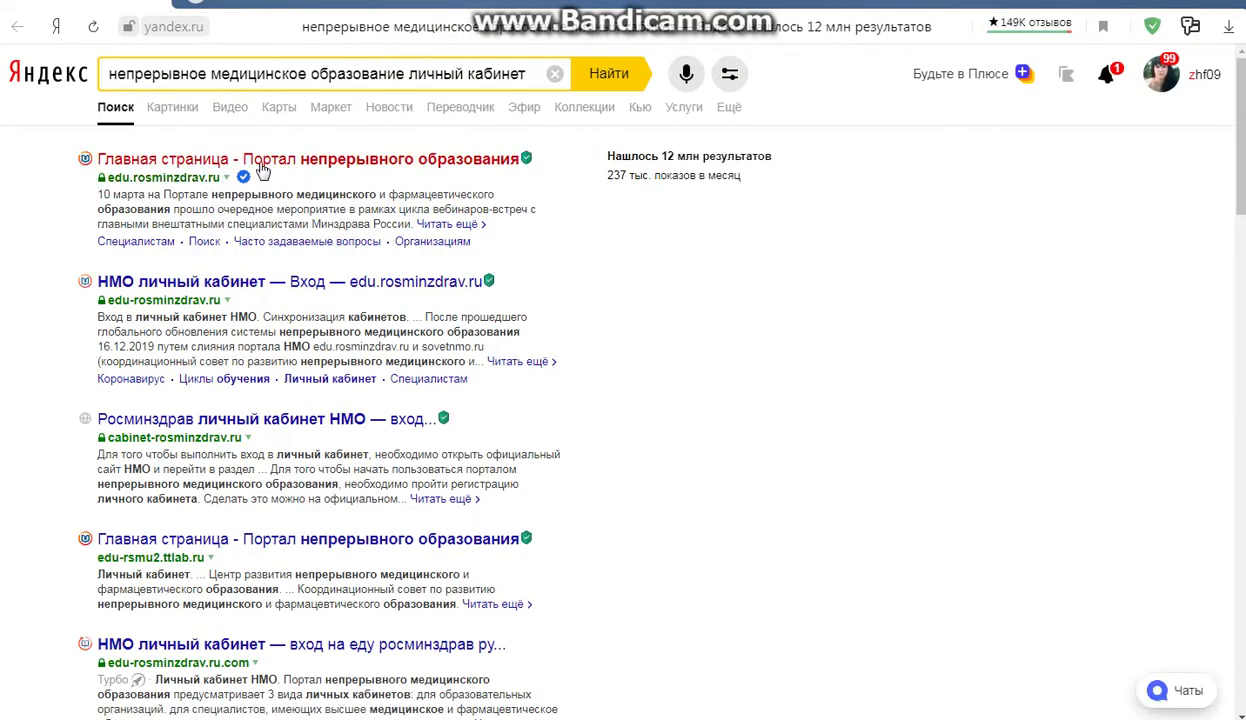
Open the edu.rosminzdrav.ru portal from the results and go to the personal account for "Специалистам с высшим образованием"
click(182, 160)
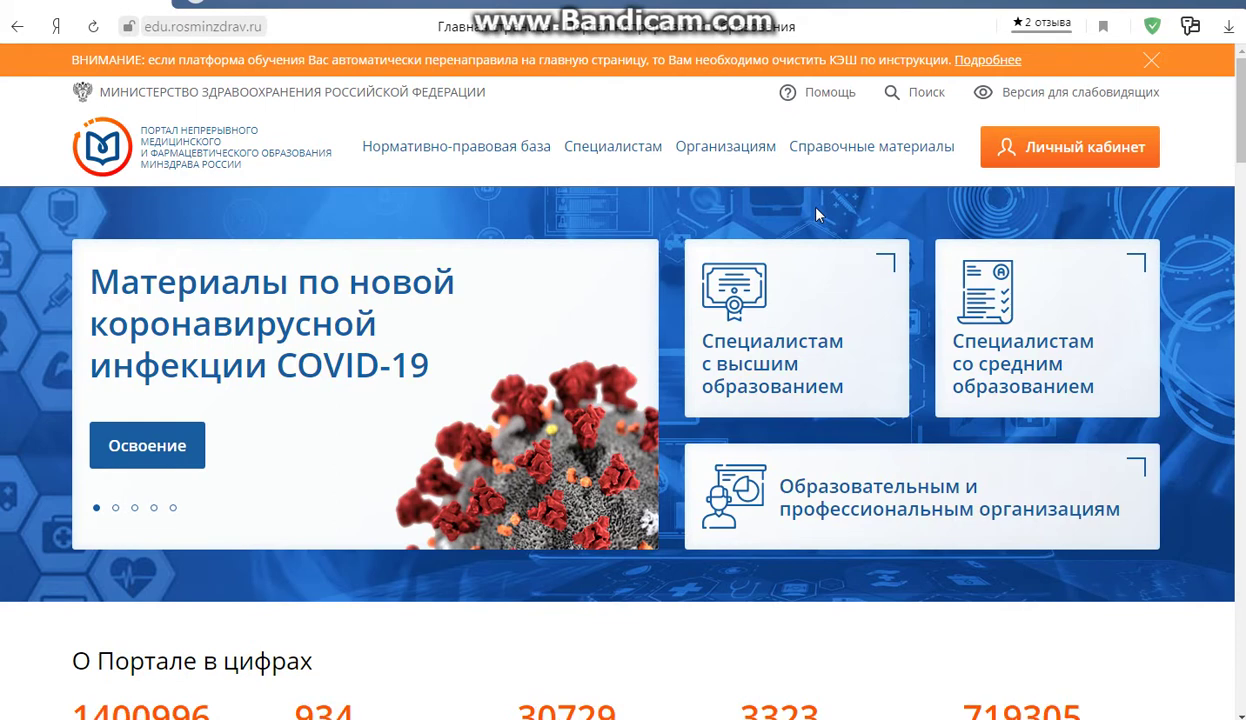
click(1055, 150)
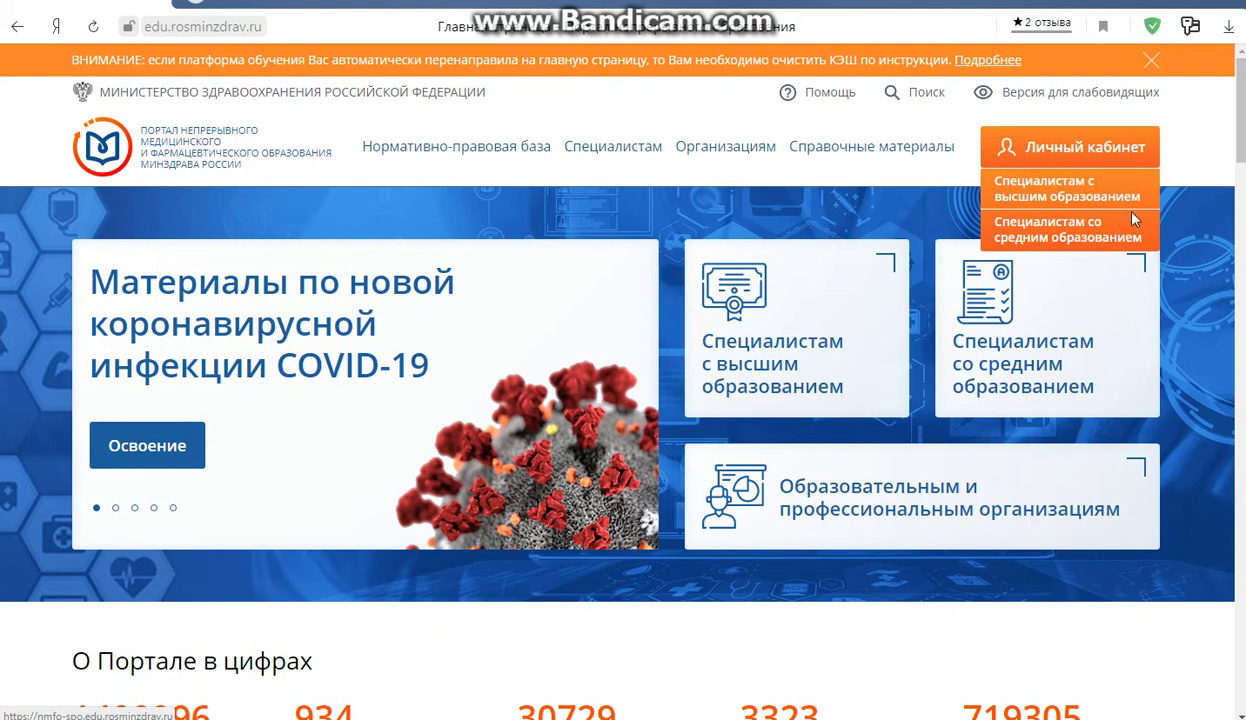
click(1040, 190)
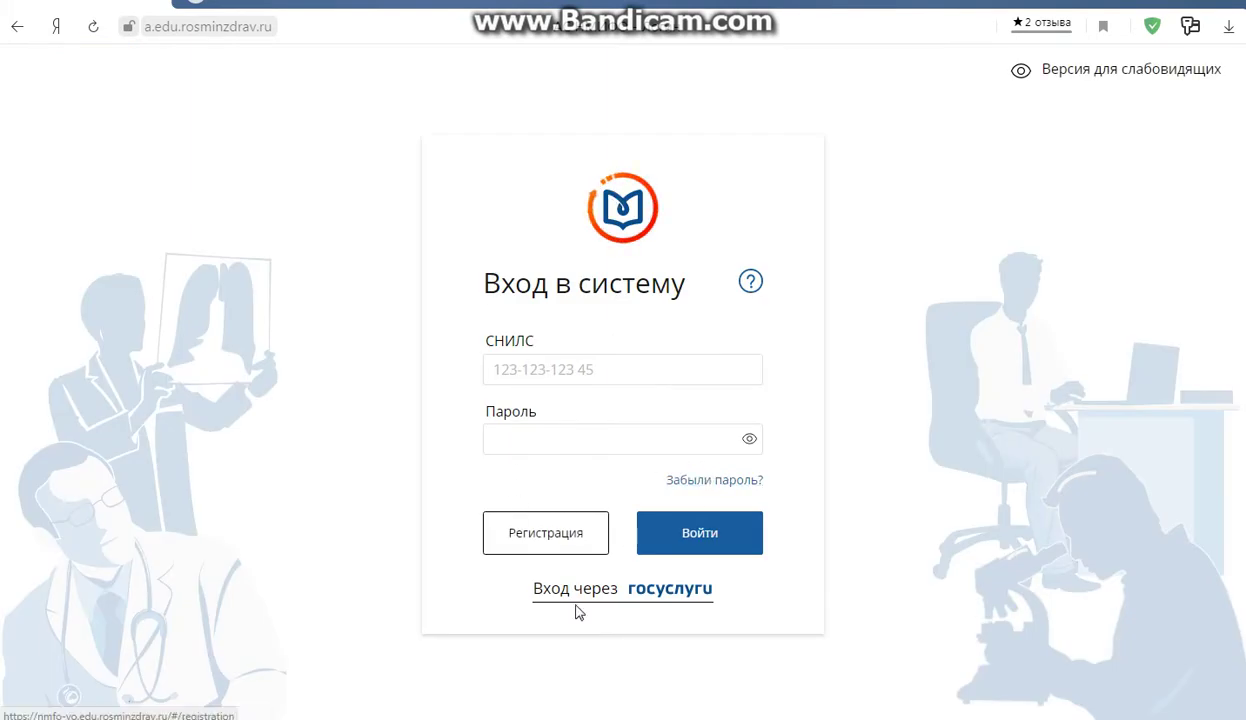
Sign in to the portal through Госуслуги with the saved credentials
click(643, 591)
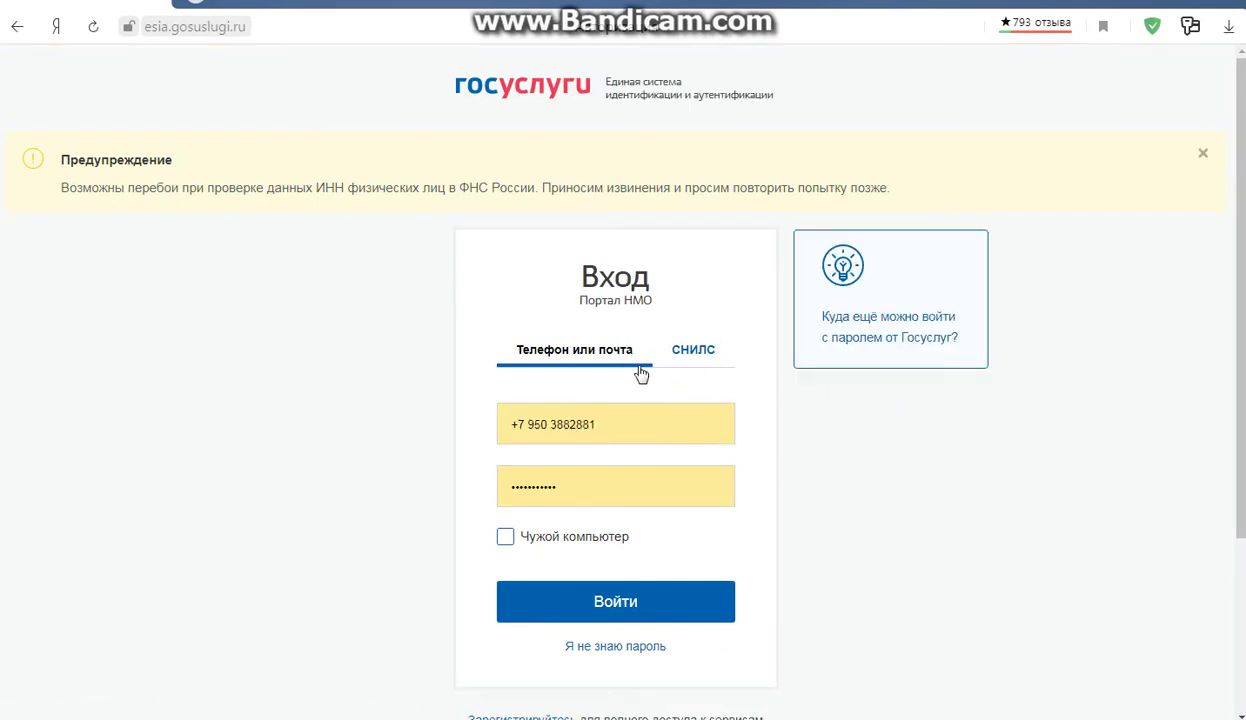
click(632, 606)
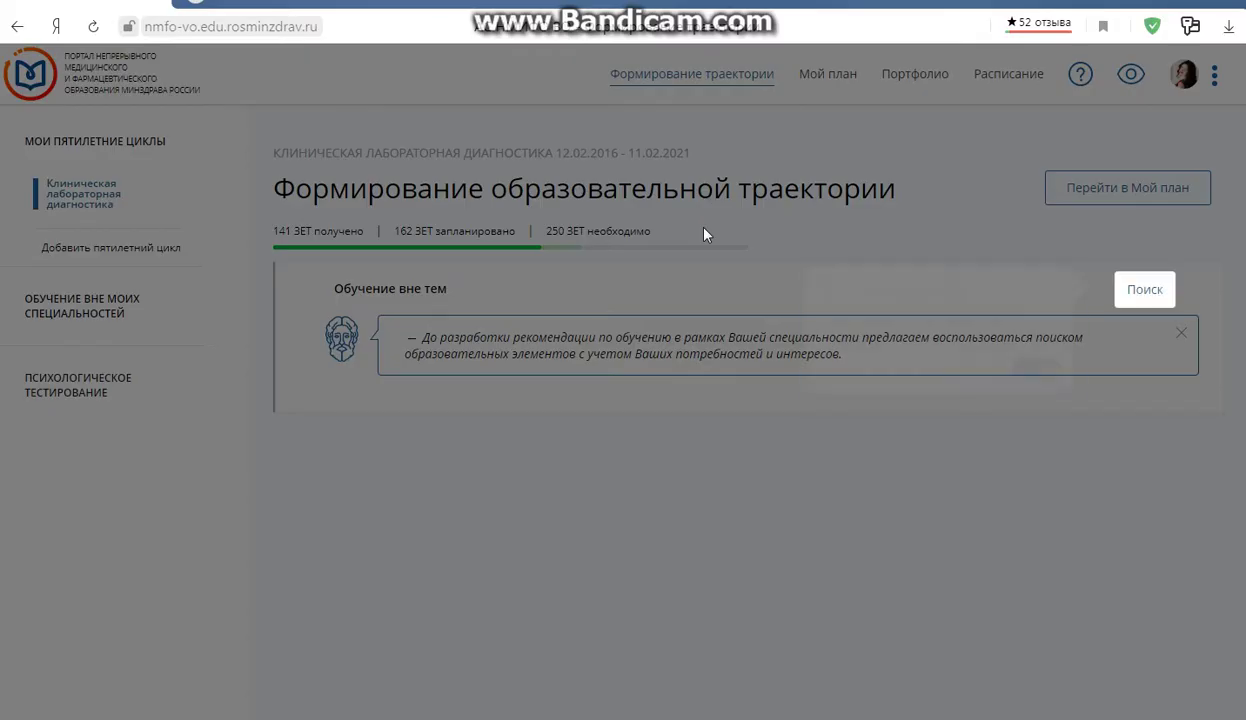
Go through the remaining hints of the virtual tour on "Формирование образовательной траектории" and finish it
click(1051, 369)
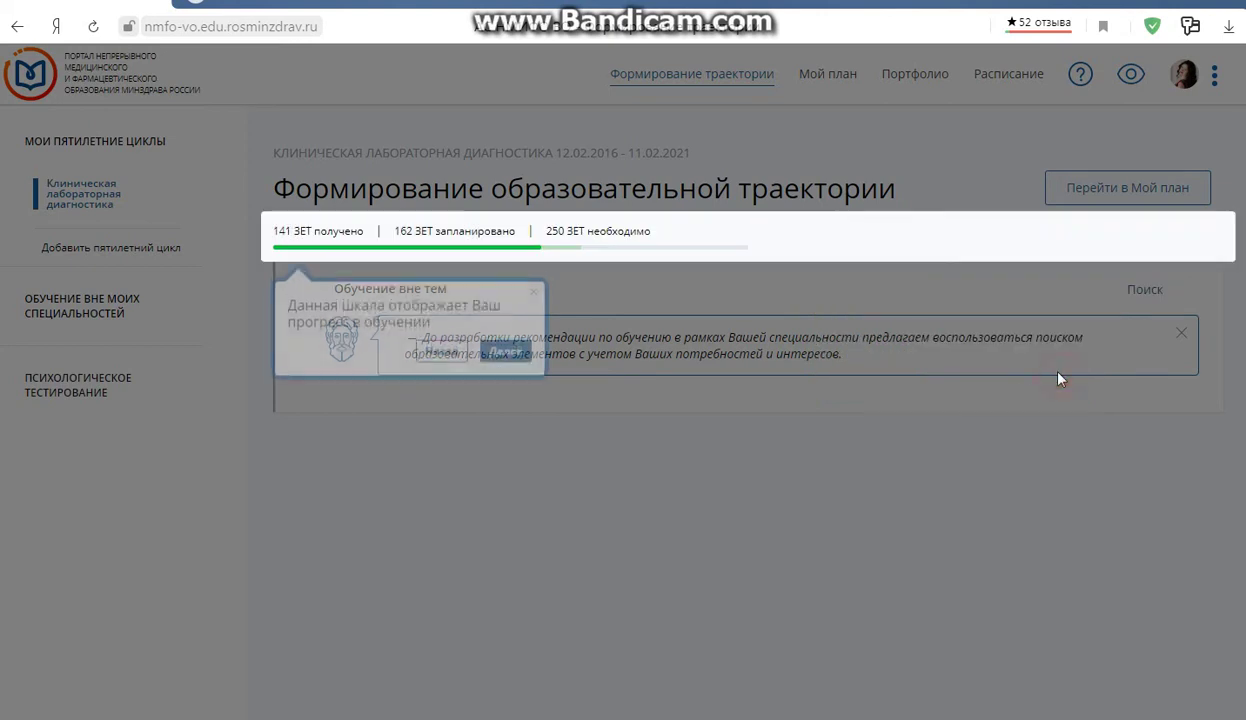
click(492, 338)
click(437, 283)
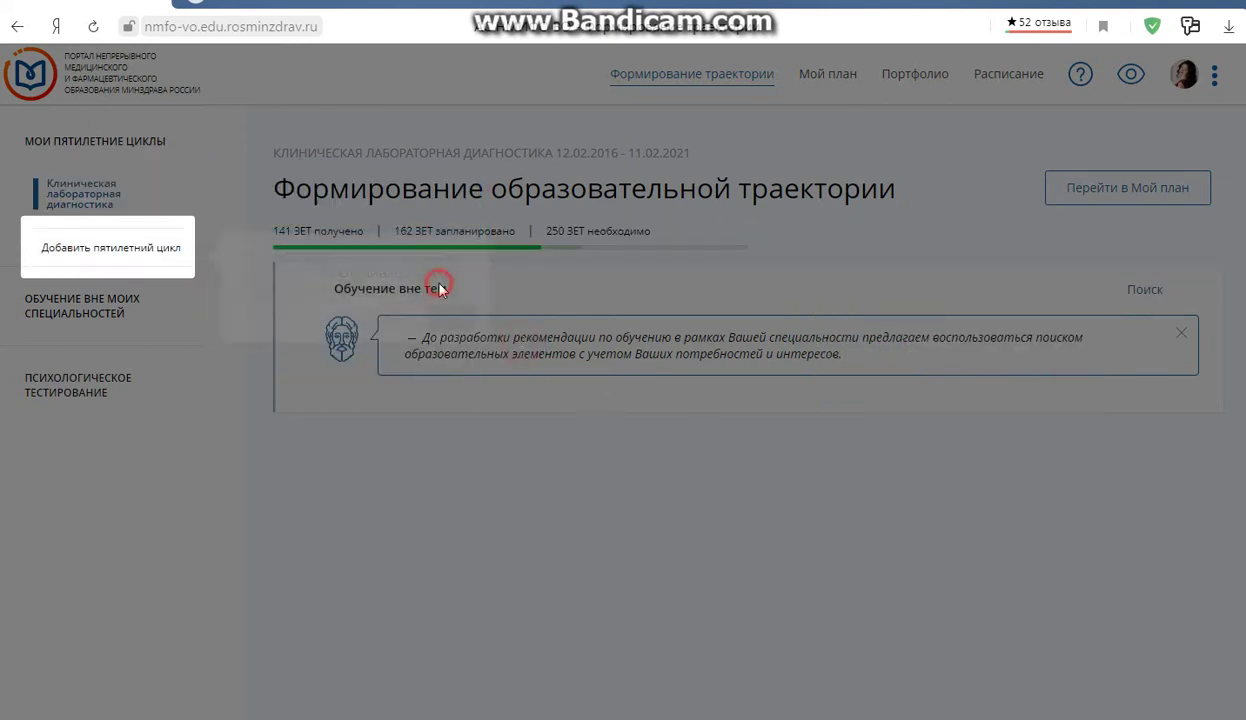
click(438, 319)
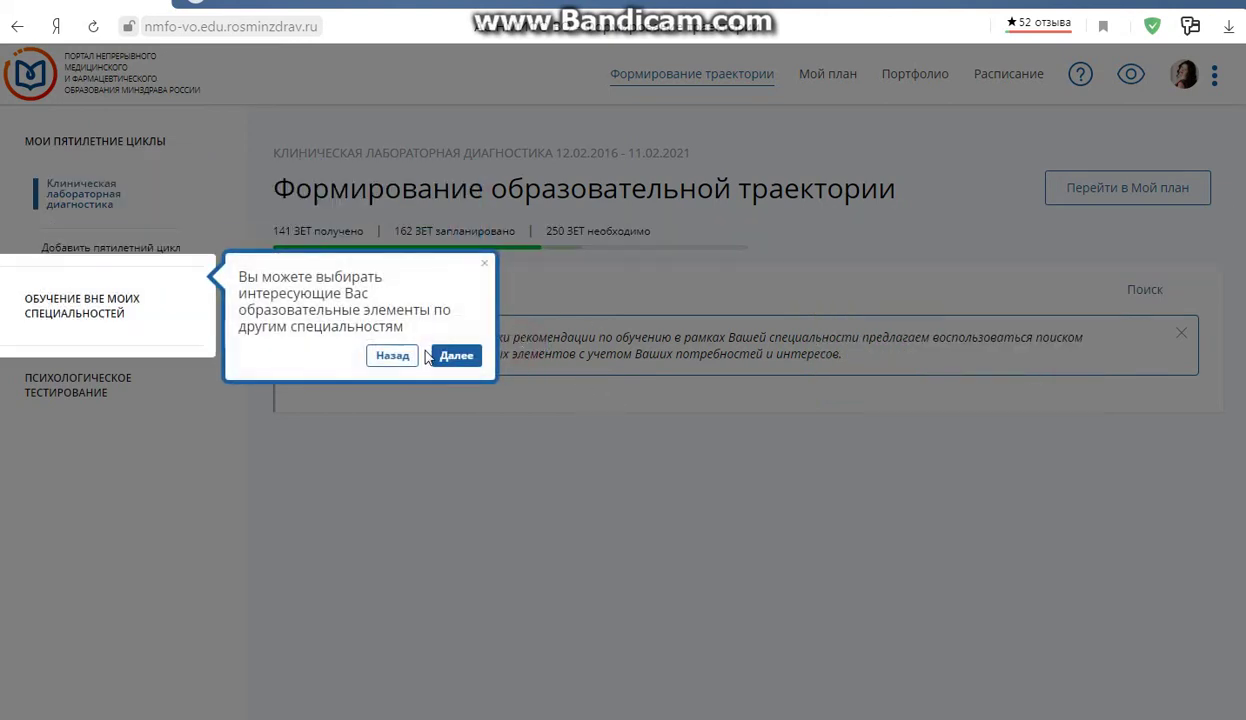
click(459, 355)
click(457, 470)
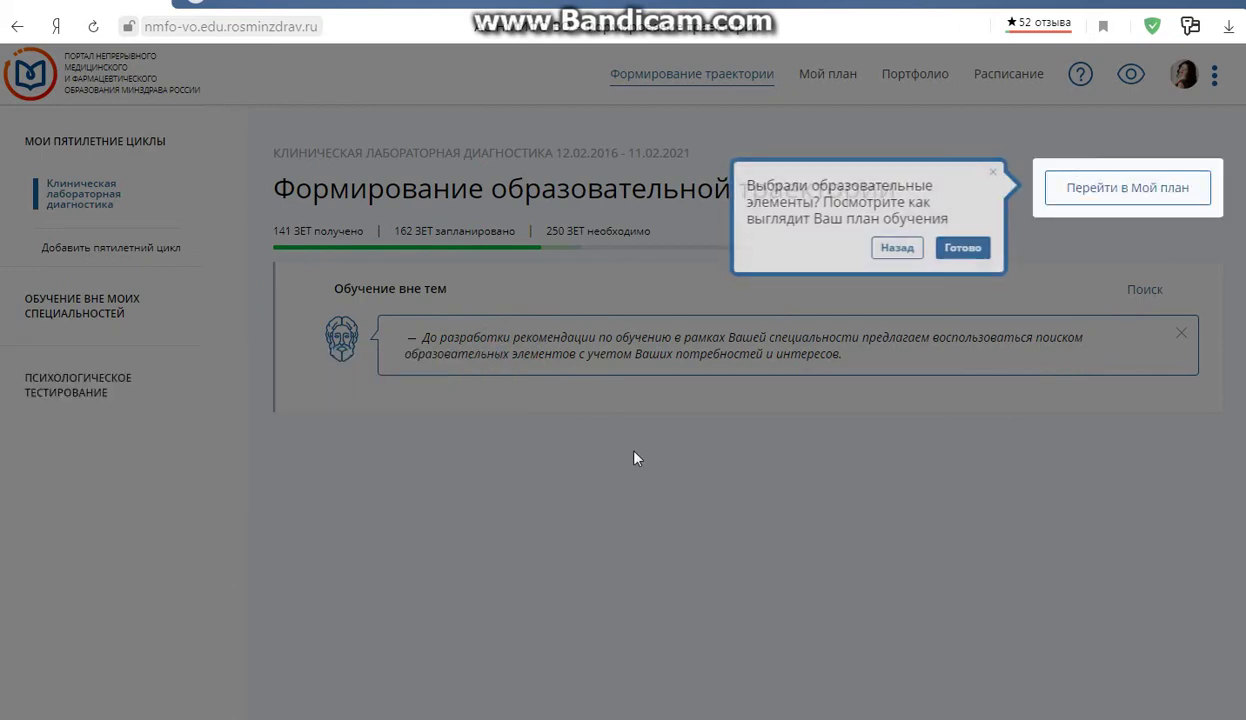
click(967, 250)
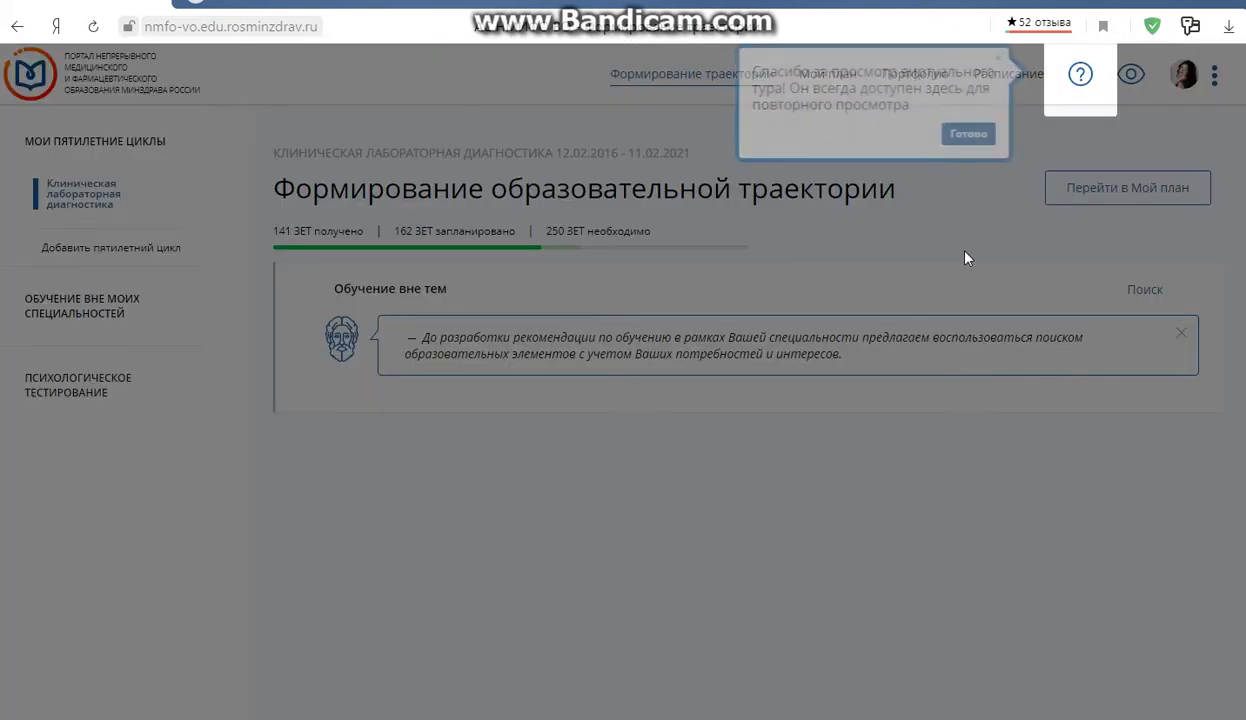
click(979, 137)
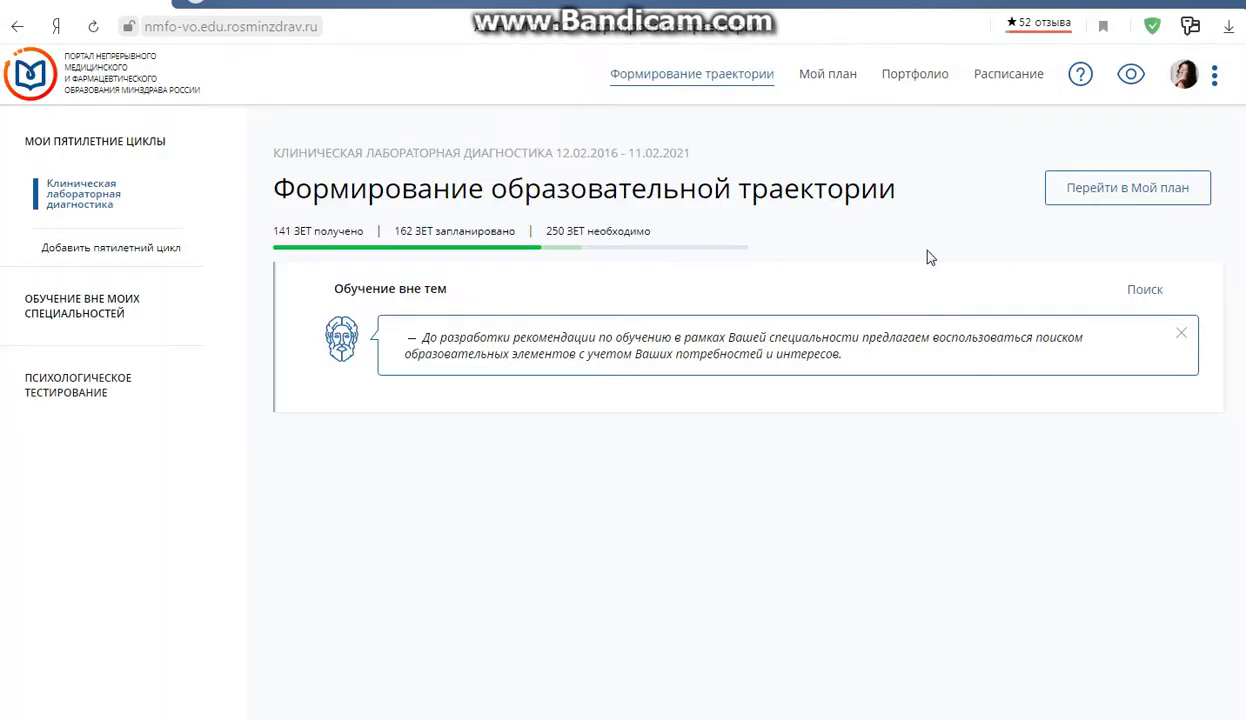
Open "Мой план" and go through all hints of its virtual tour to the end
click(815, 73)
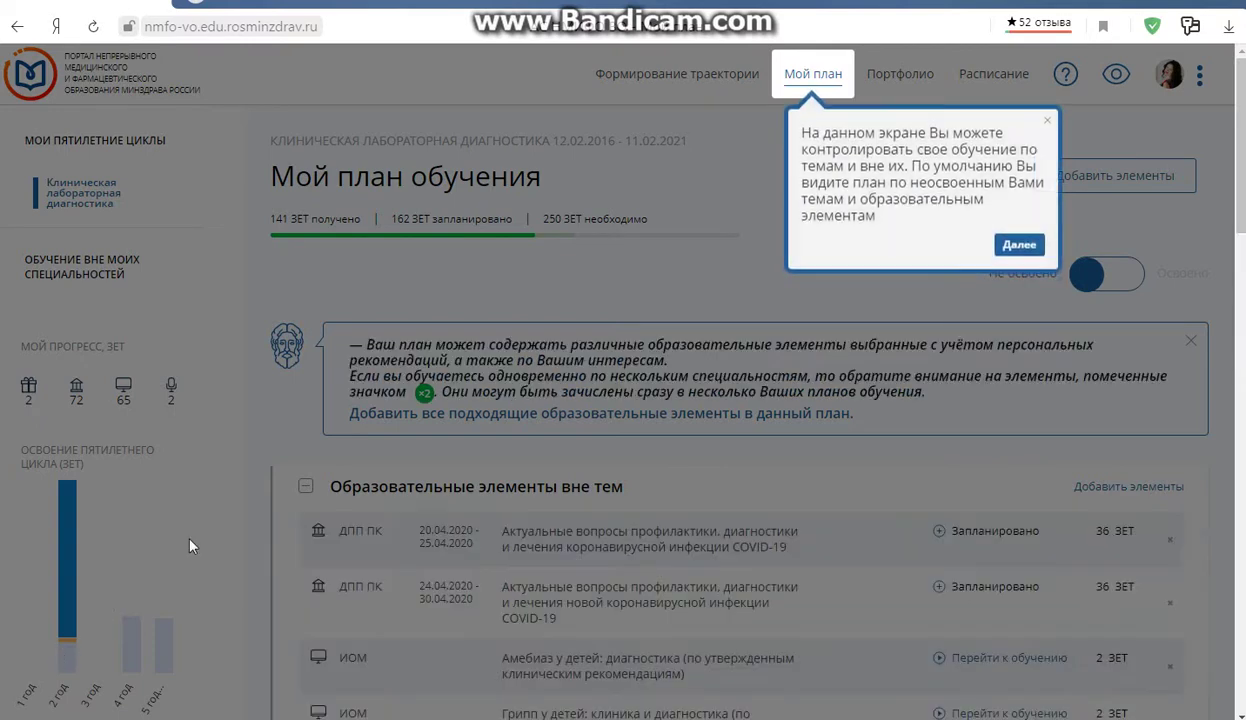
click(1020, 246)
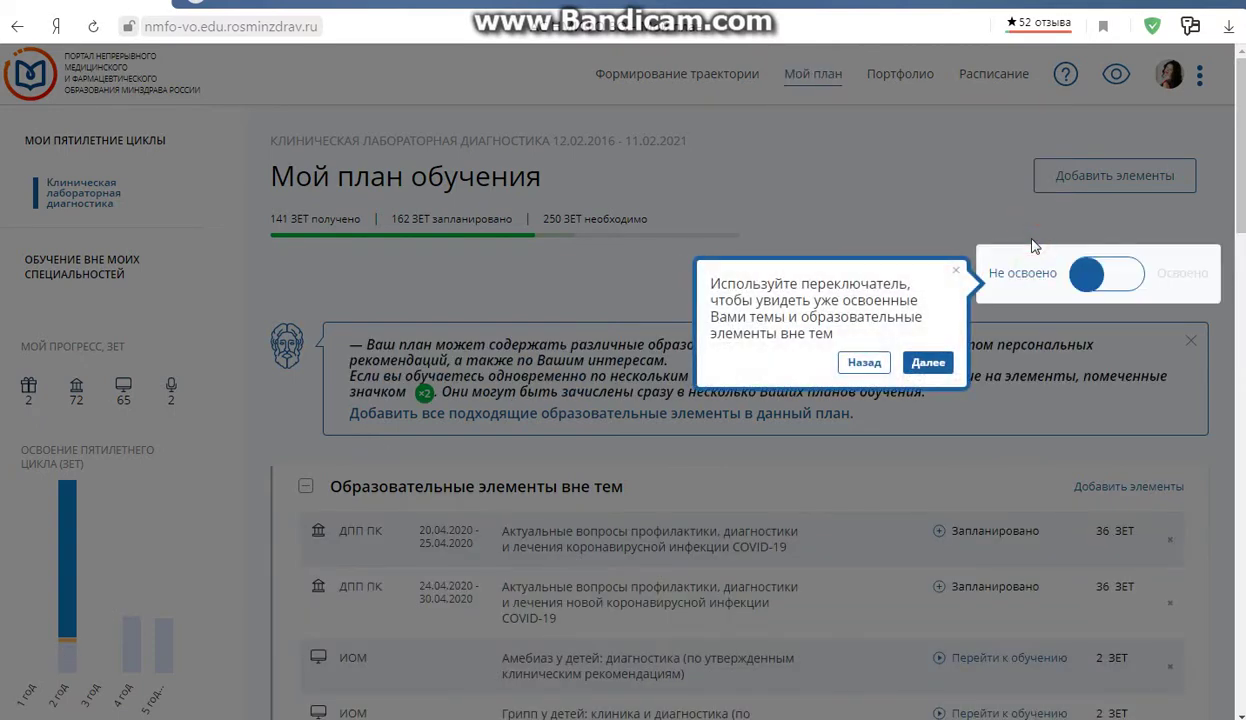
click(926, 365)
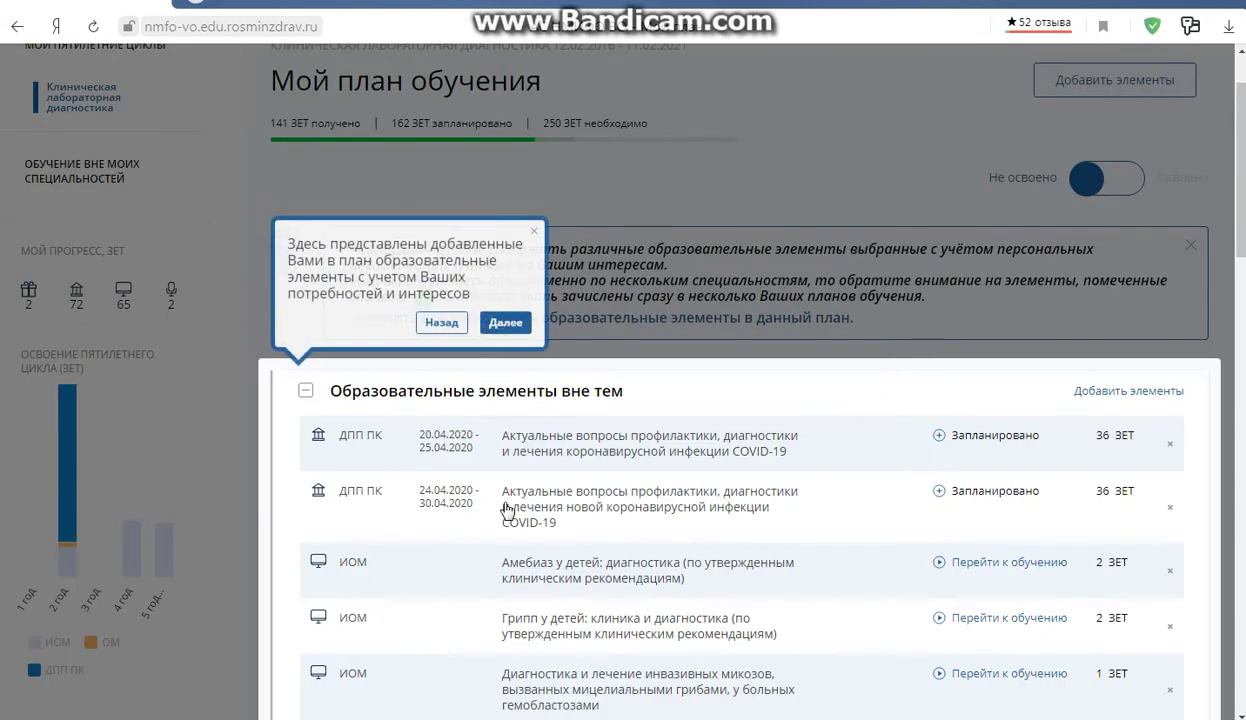
click(497, 323)
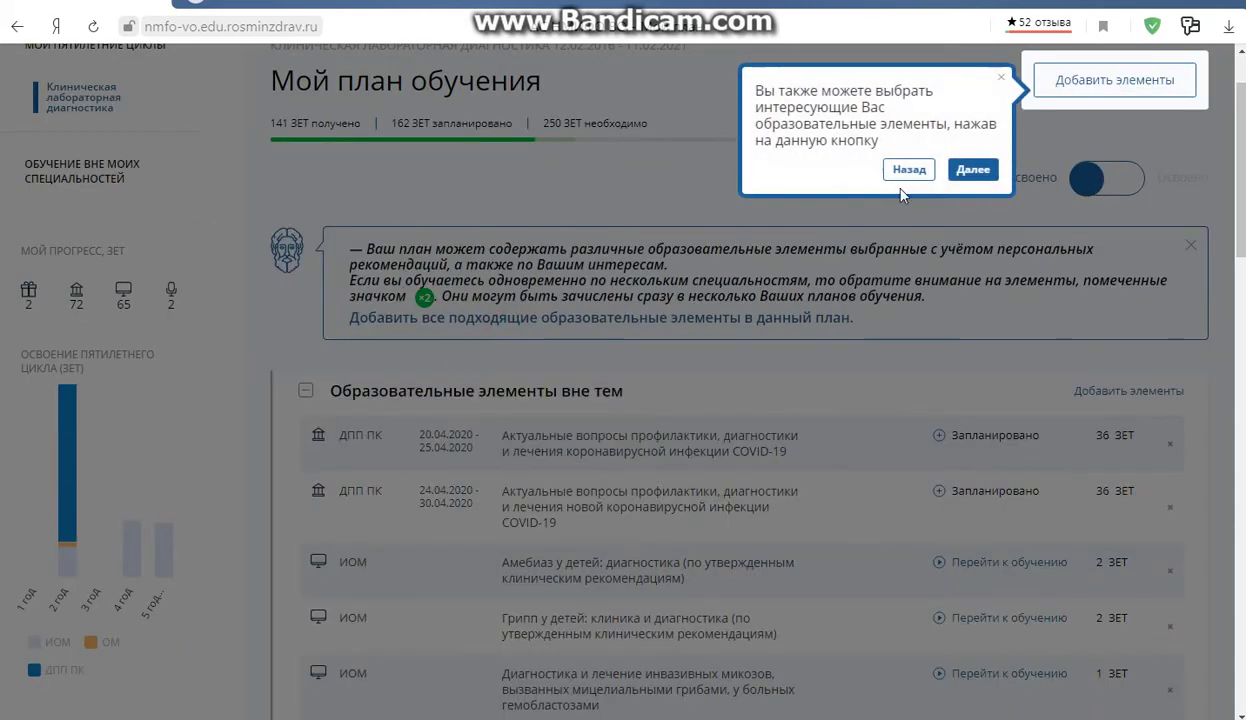
click(978, 175)
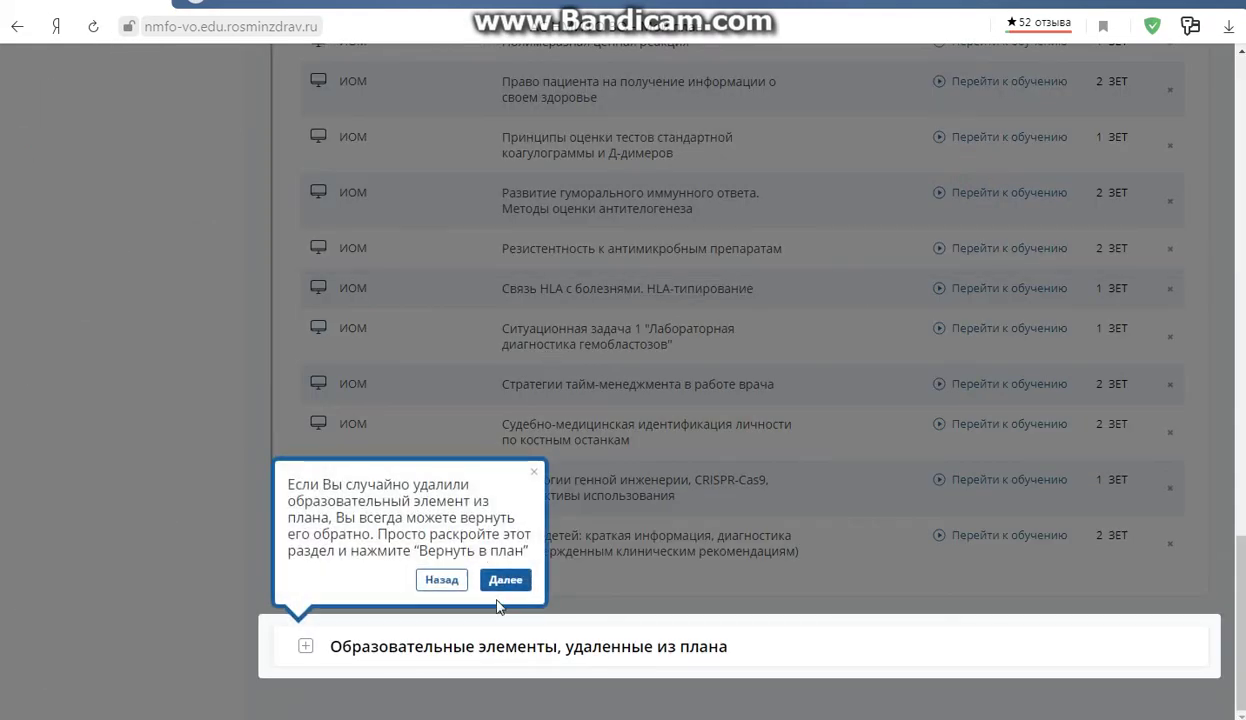
click(503, 580)
click(494, 344)
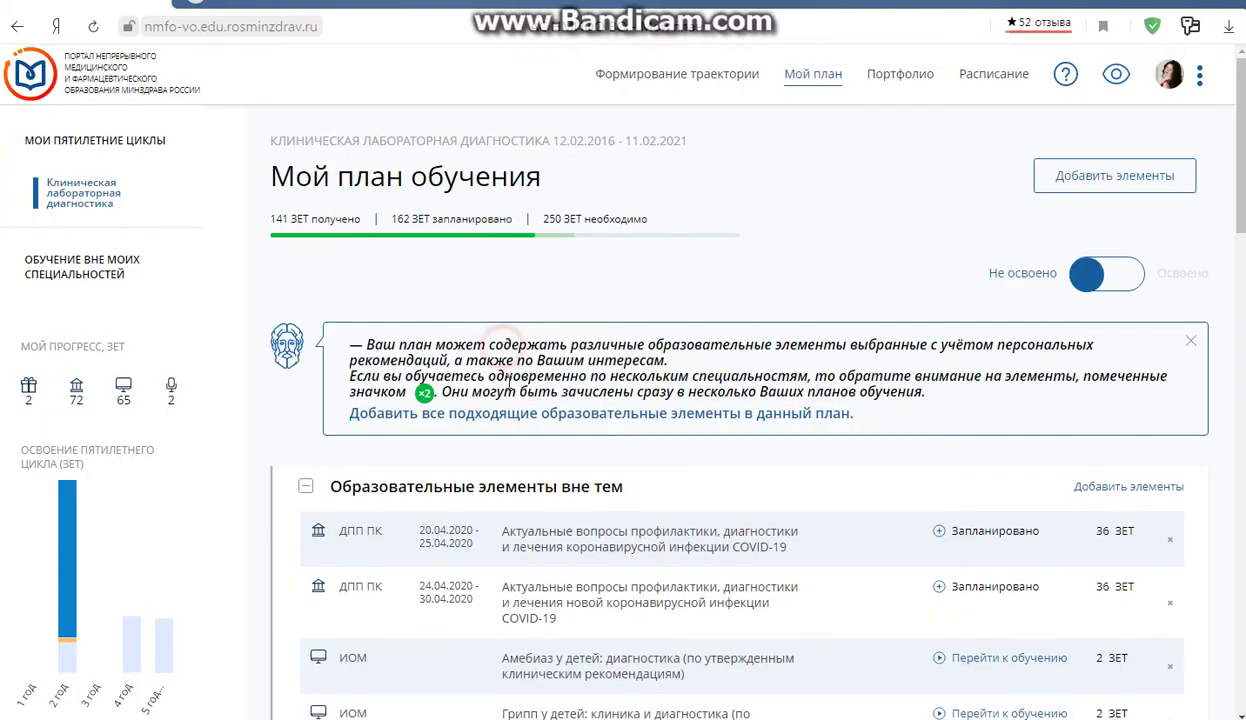
click(967, 133)
Open the search for educational elements to add to the plan and switch to "Интерактивные образовательные модули"
mouse_move(67, 580)
scroll(740, 237, down, 1)
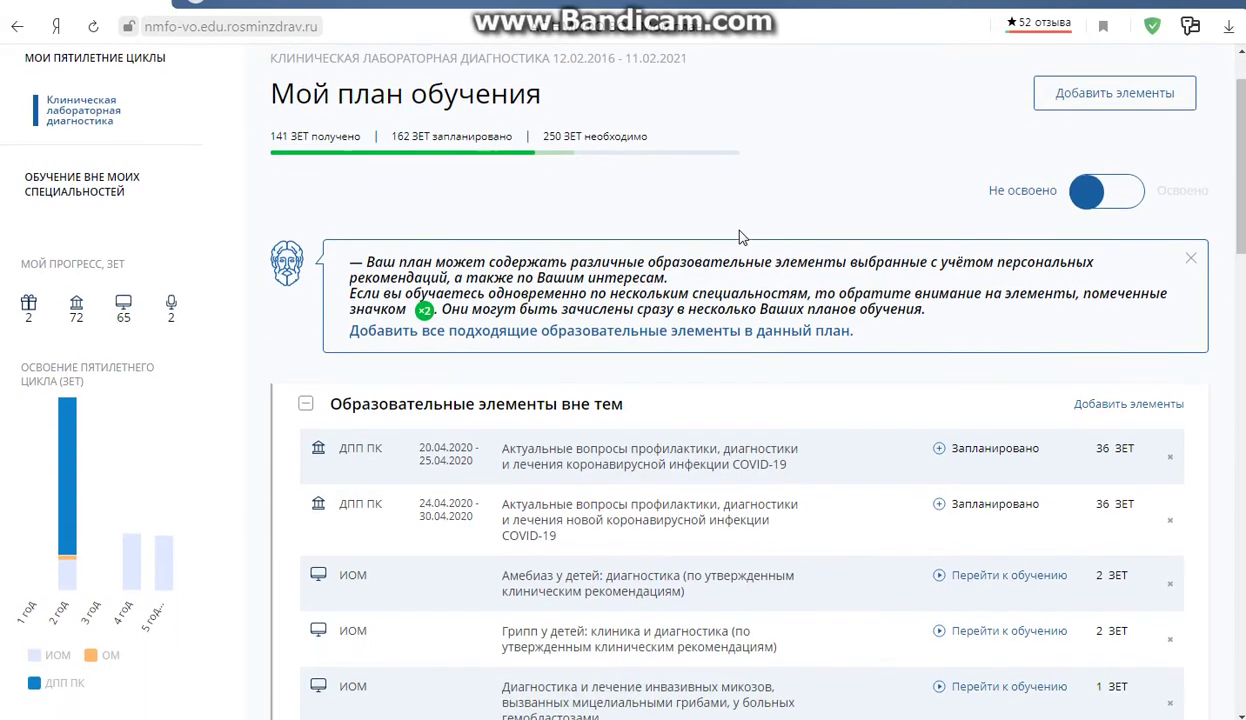
scroll(740, 237, up, 1)
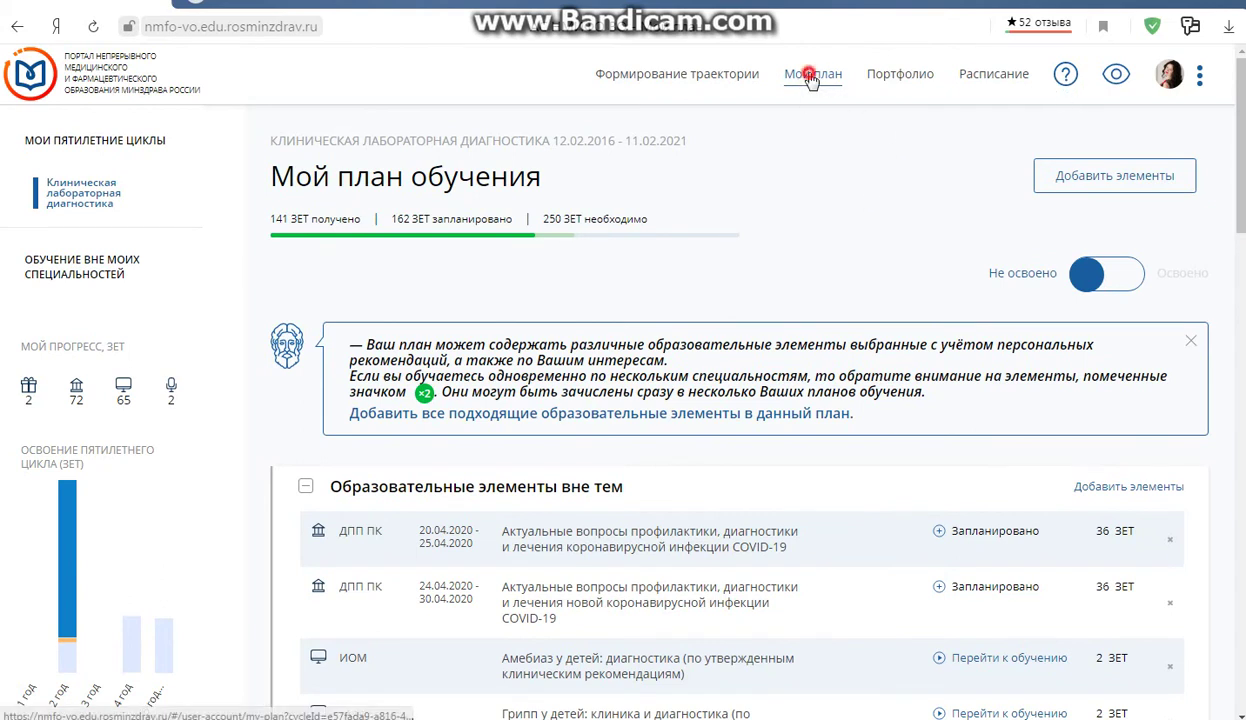
click(1095, 180)
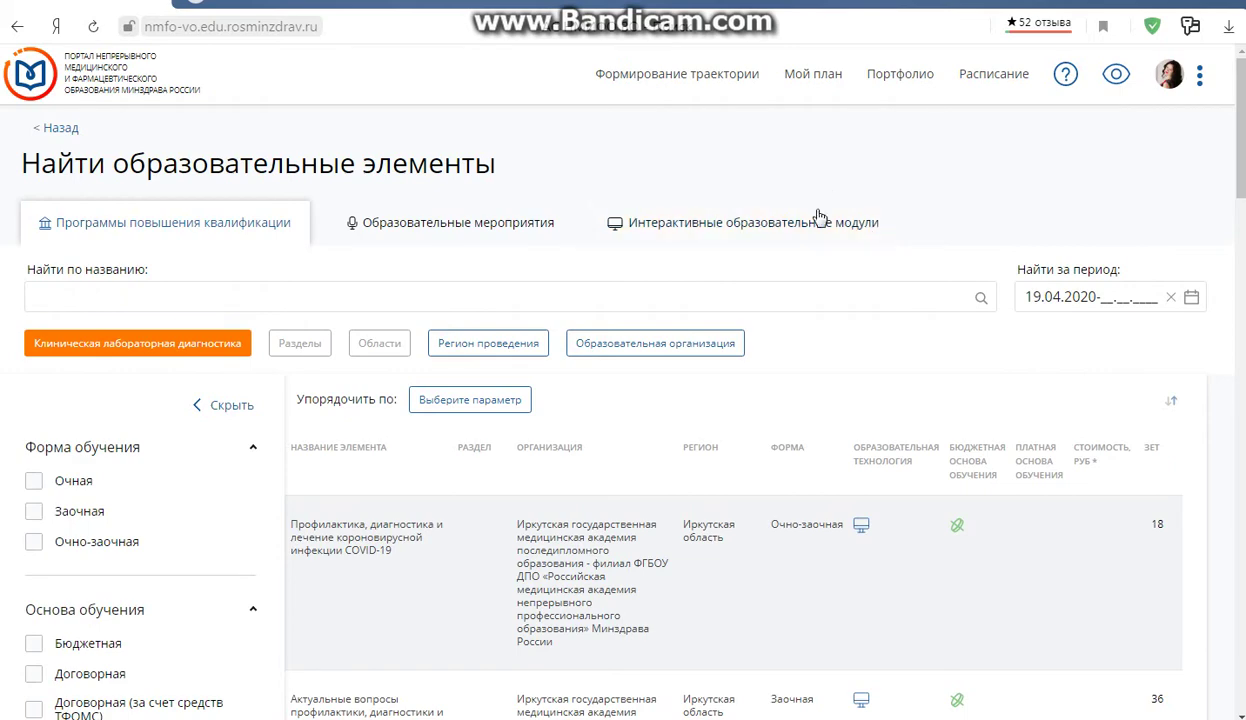
click(733, 223)
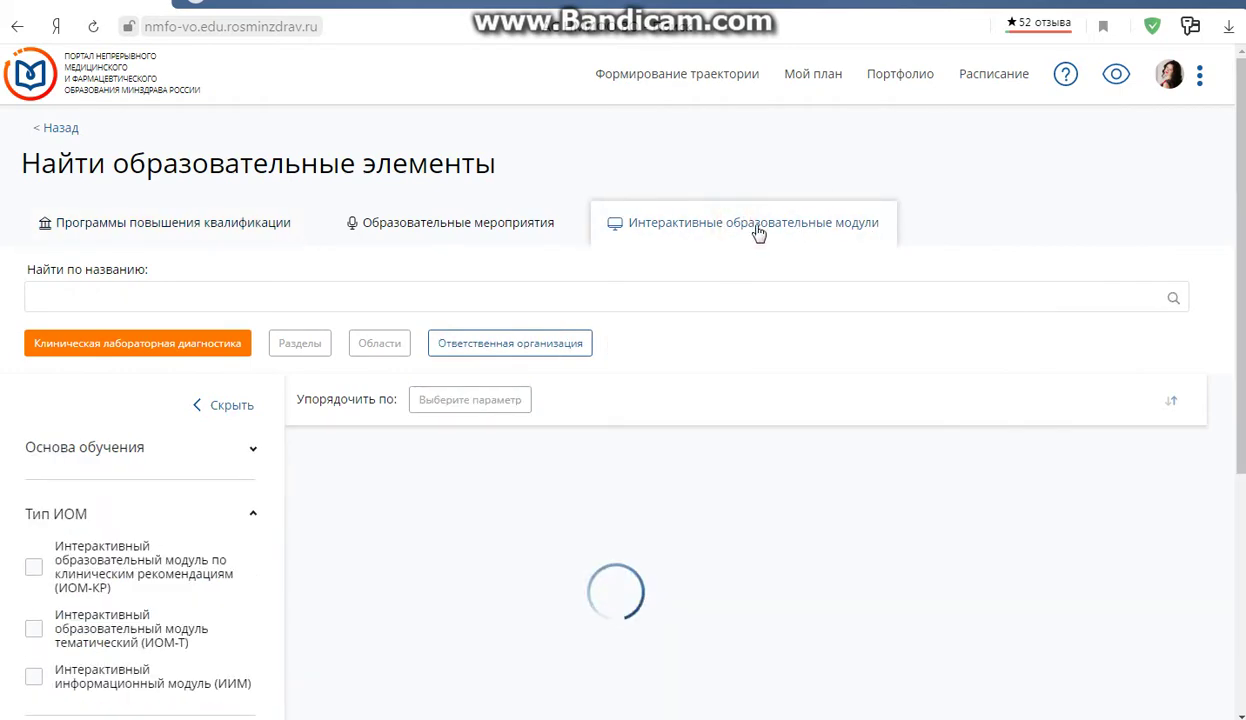
Examine the list of interactive modules for ЗЕТ credits, marks of inclusion in the plan and budget-based training
scroll(766, 241, down, 4)
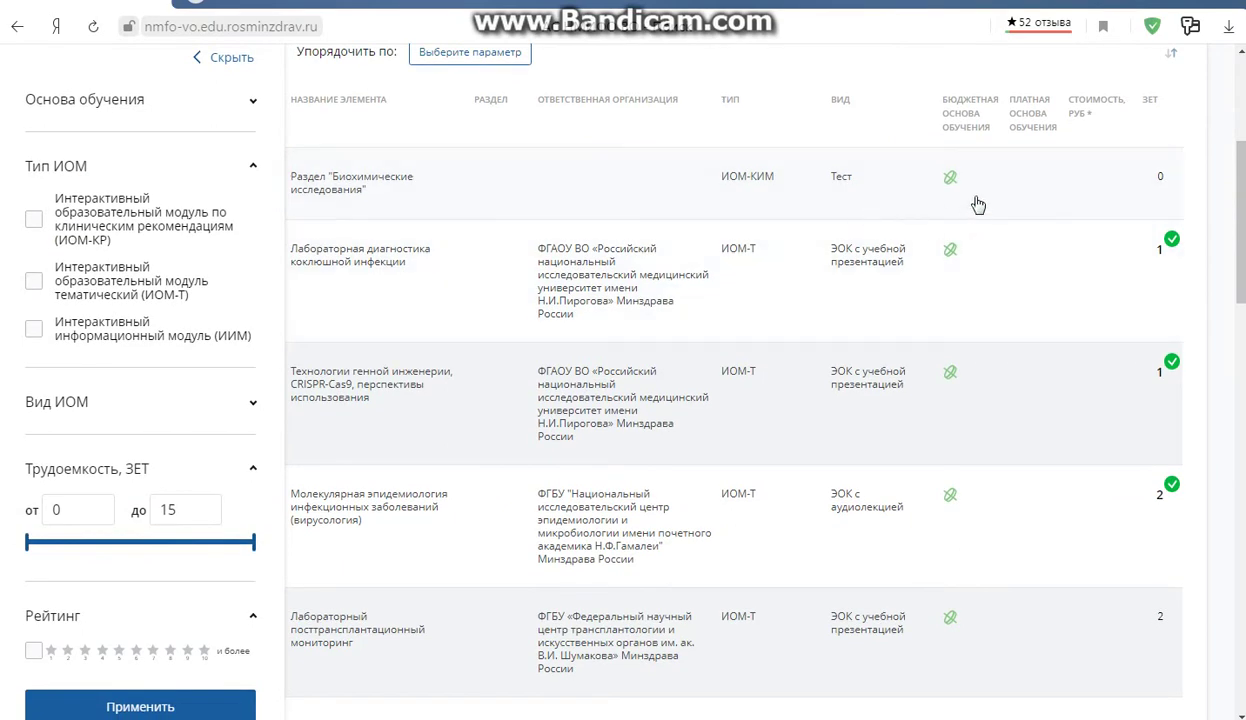
scroll(950, 190, up, 2)
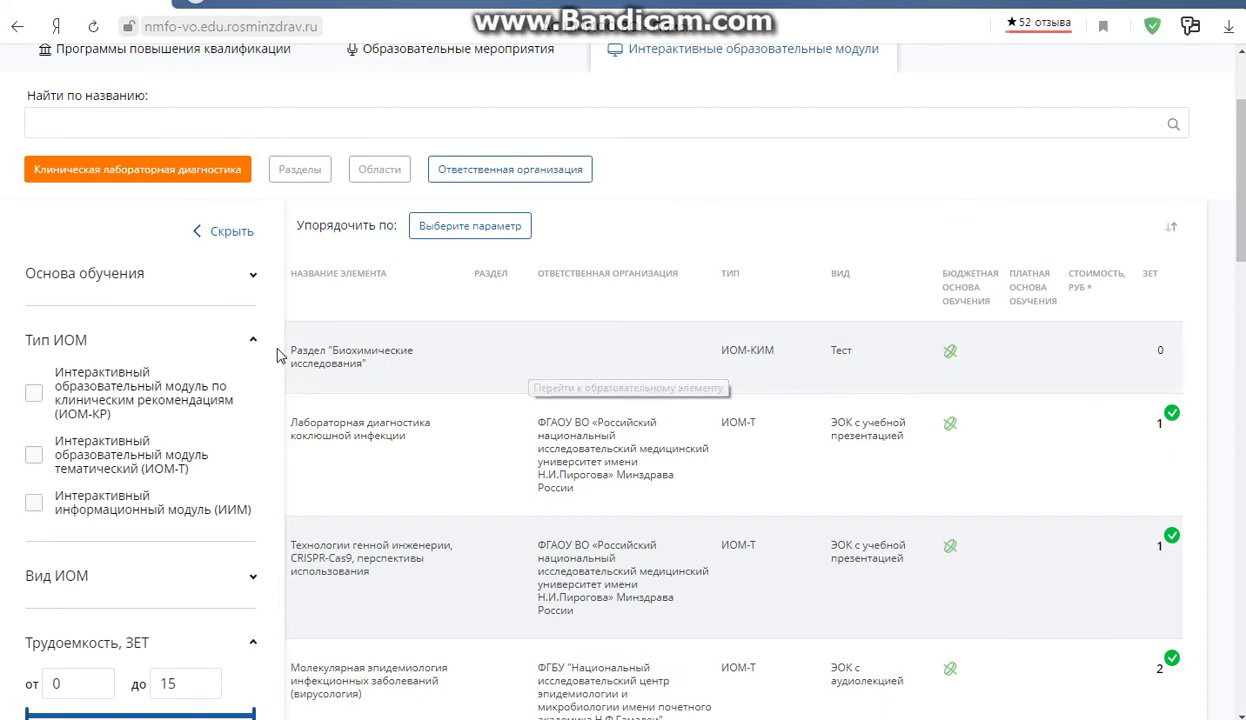
scroll(1028, 340, down, 2)
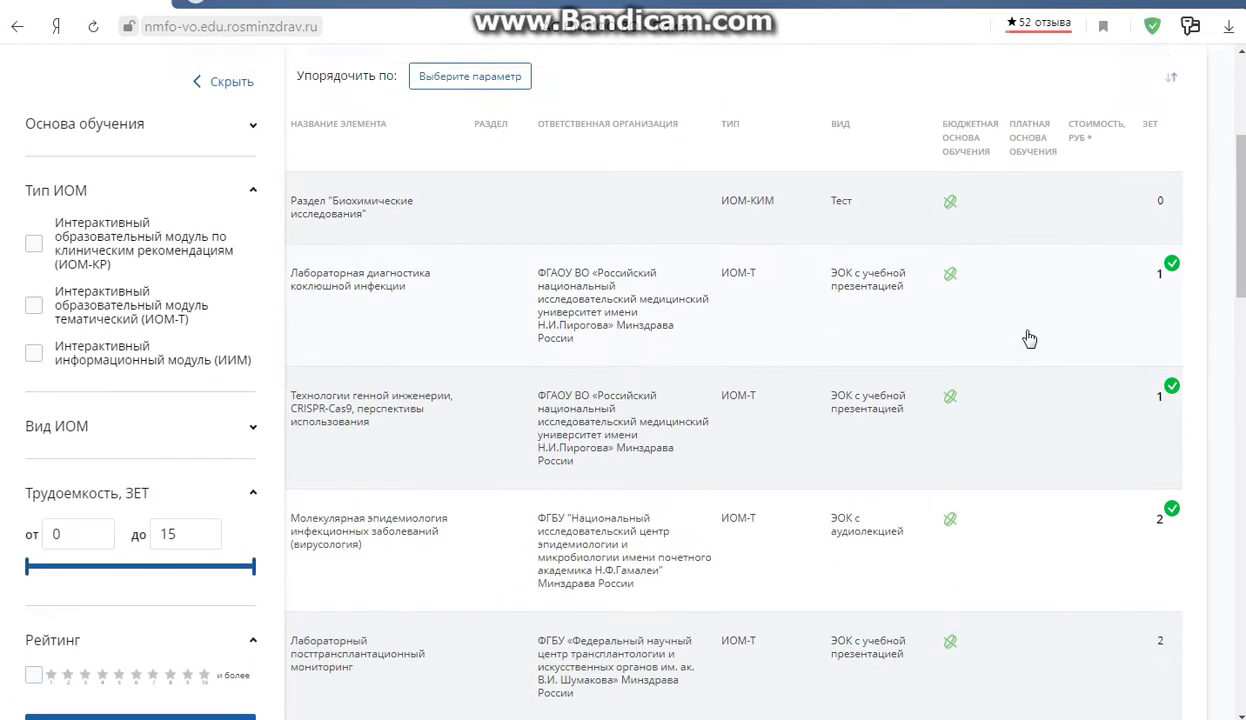
scroll(1028, 340, up, 3)
scroll(1170, 312, down, 2)
scroll(1175, 310, down, 2)
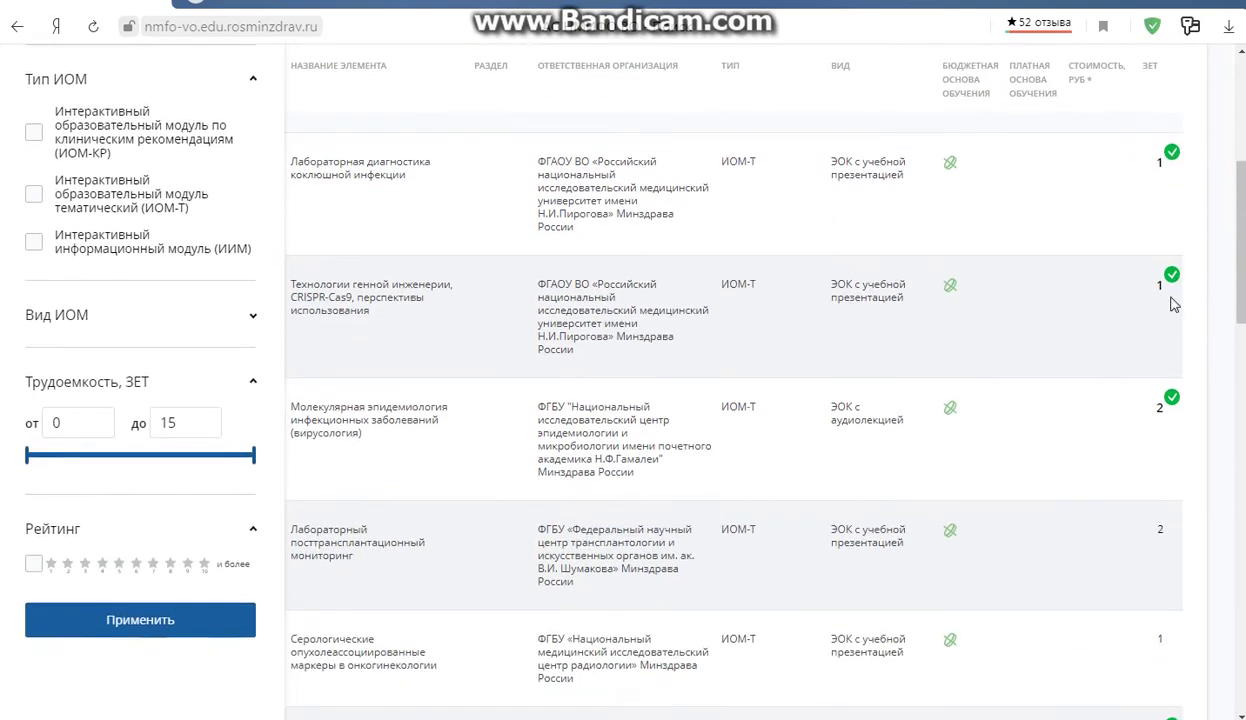
scroll(1176, 300, up, 1)
mouse_move(1171, 240)
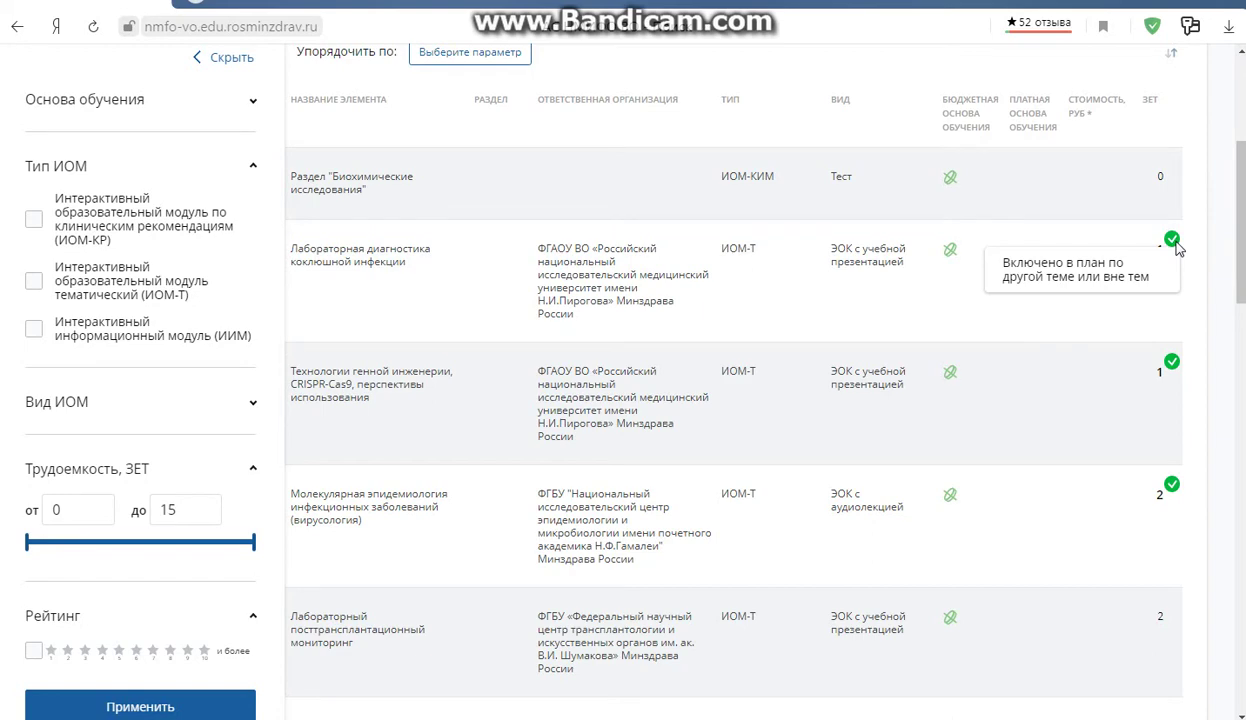
scroll(1175, 246, down, 2)
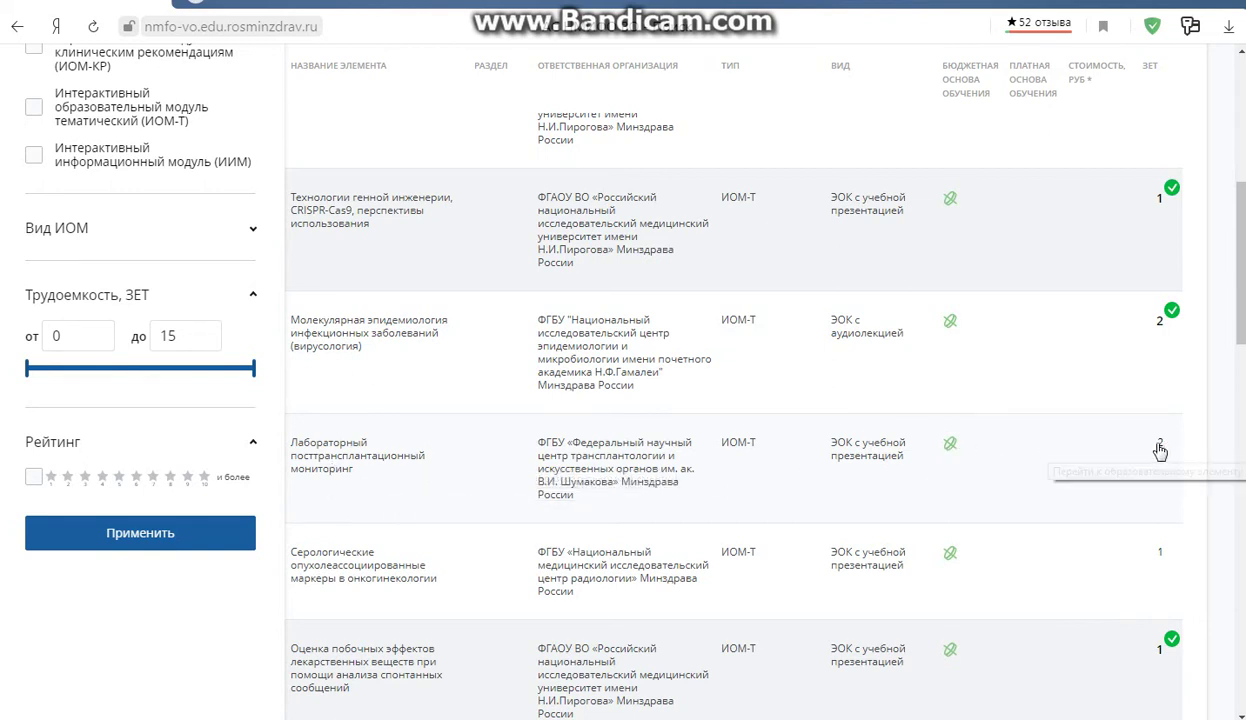
mouse_move(951, 451)
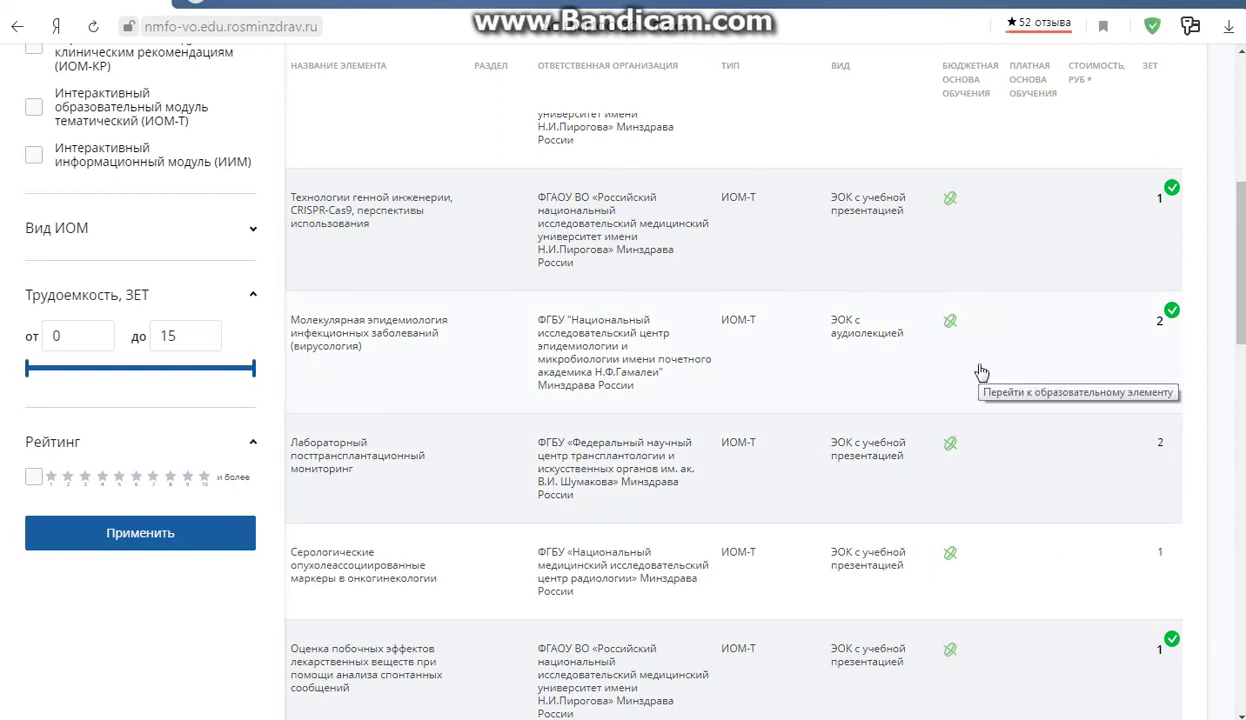
Open the module "Лабораторный посттрансплантационный мониторинг" and include it in the learning plan
click(458, 456)
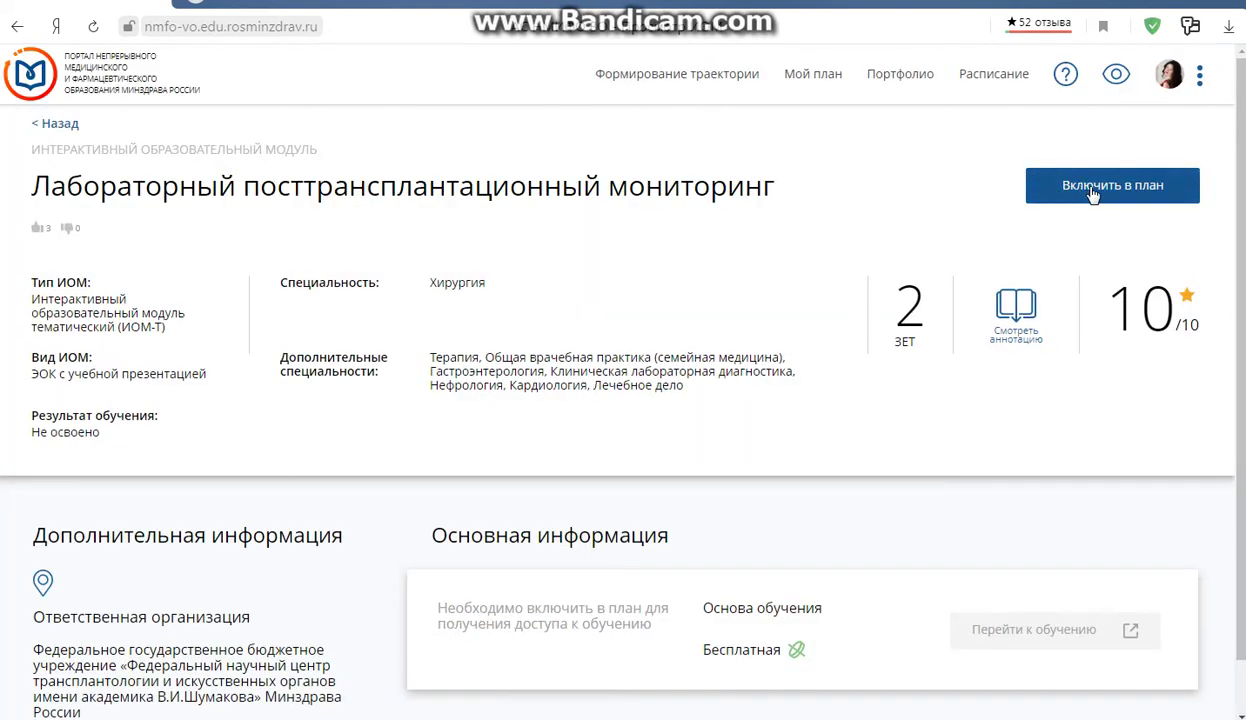
scroll(1130, 190, down, 1)
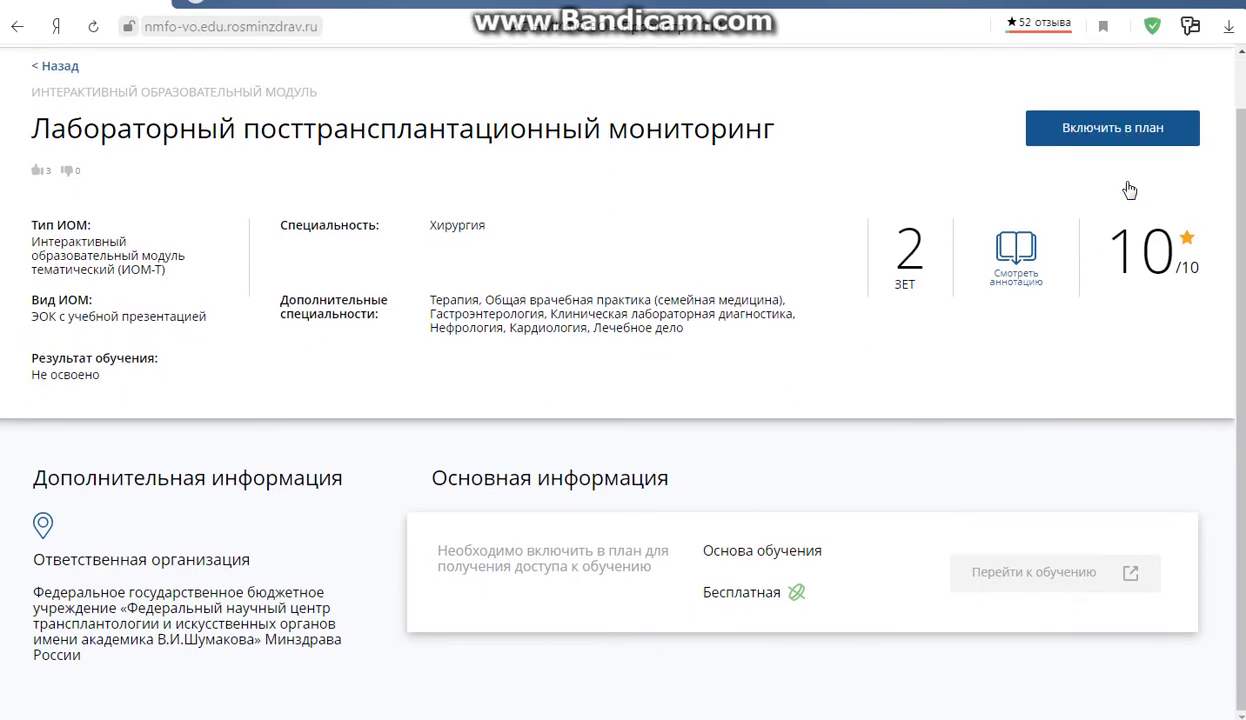
scroll(1130, 189, up, 1)
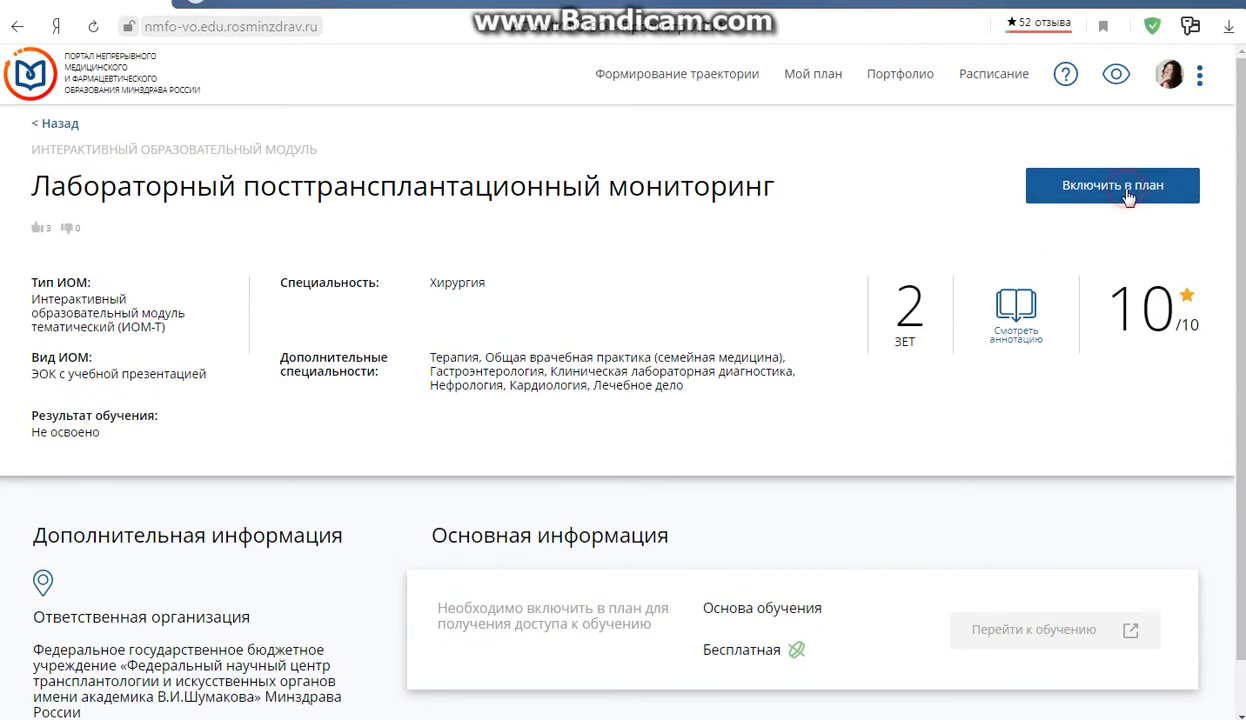
click(1132, 200)
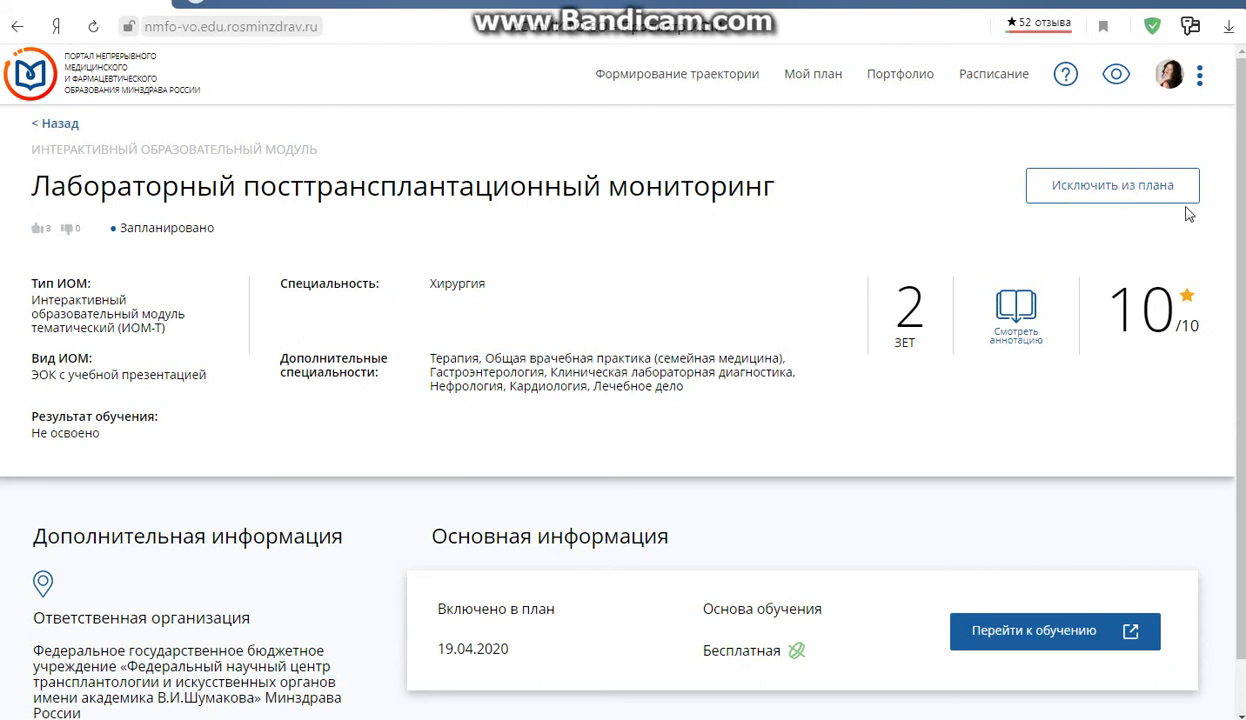
Open "Мой план" and look through the planned elements for the module "Лабораторный посттрансплантационный мониторинг"
click(816, 78)
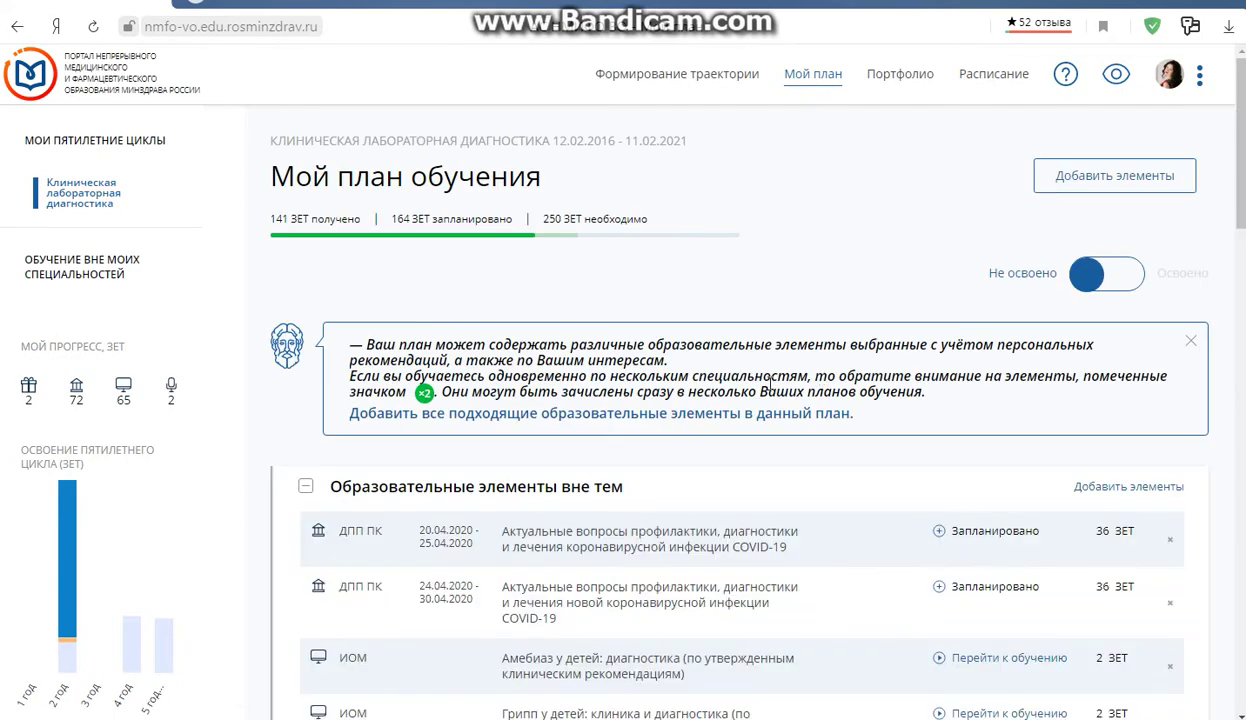
scroll(787, 395, down, 6)
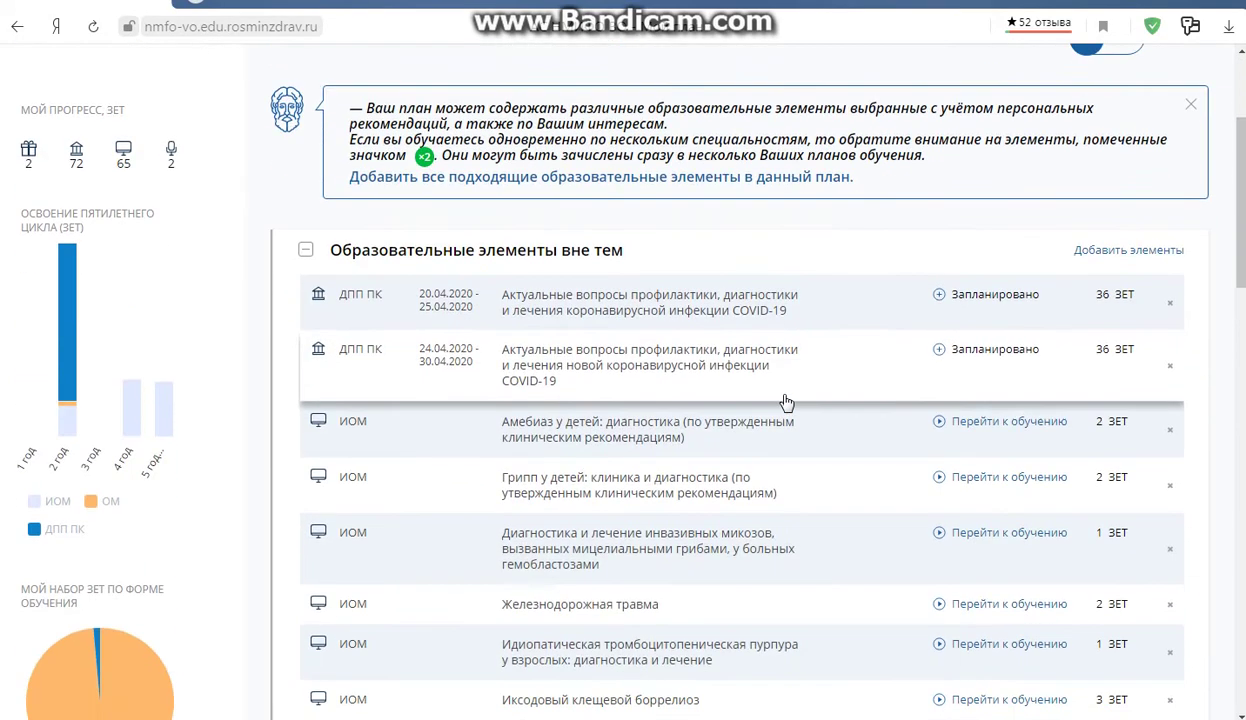
scroll(632, 437, down, 2)
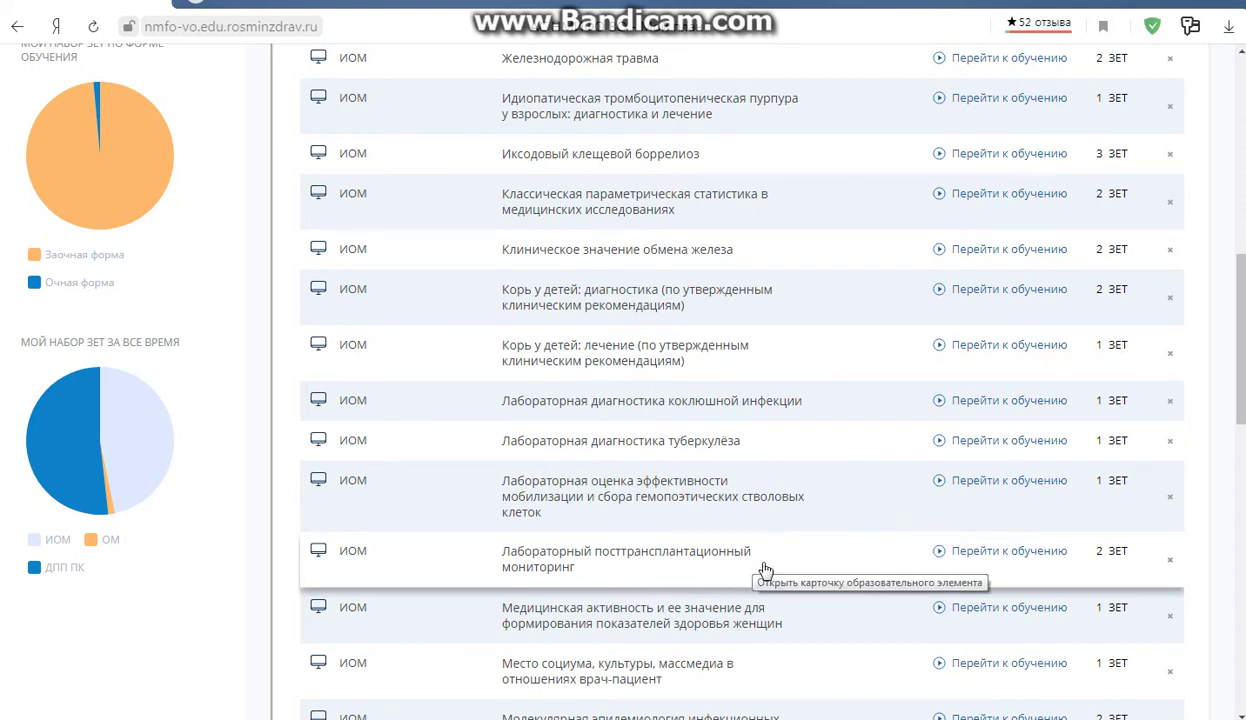
scroll(866, 478, up, 3)
scroll(870, 478, up, 6)
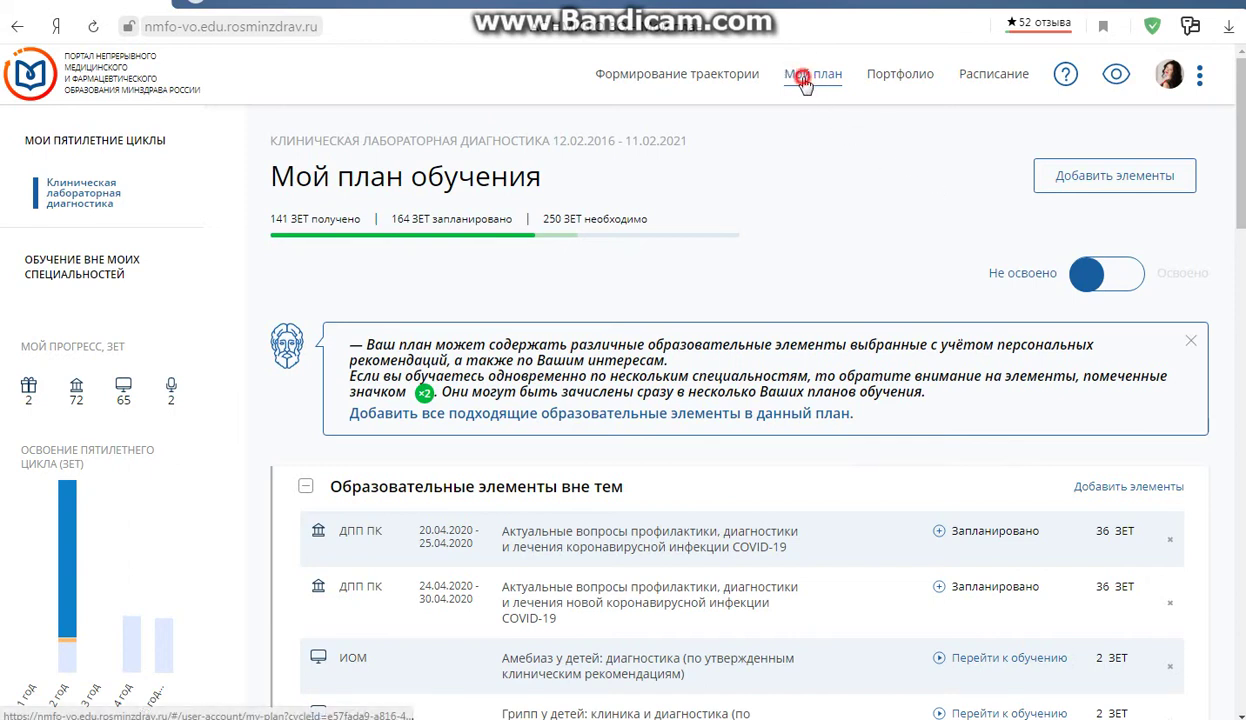
Open the search for educational elements to add to the plan and show "Программы повышения квалификации"
click(1106, 178)
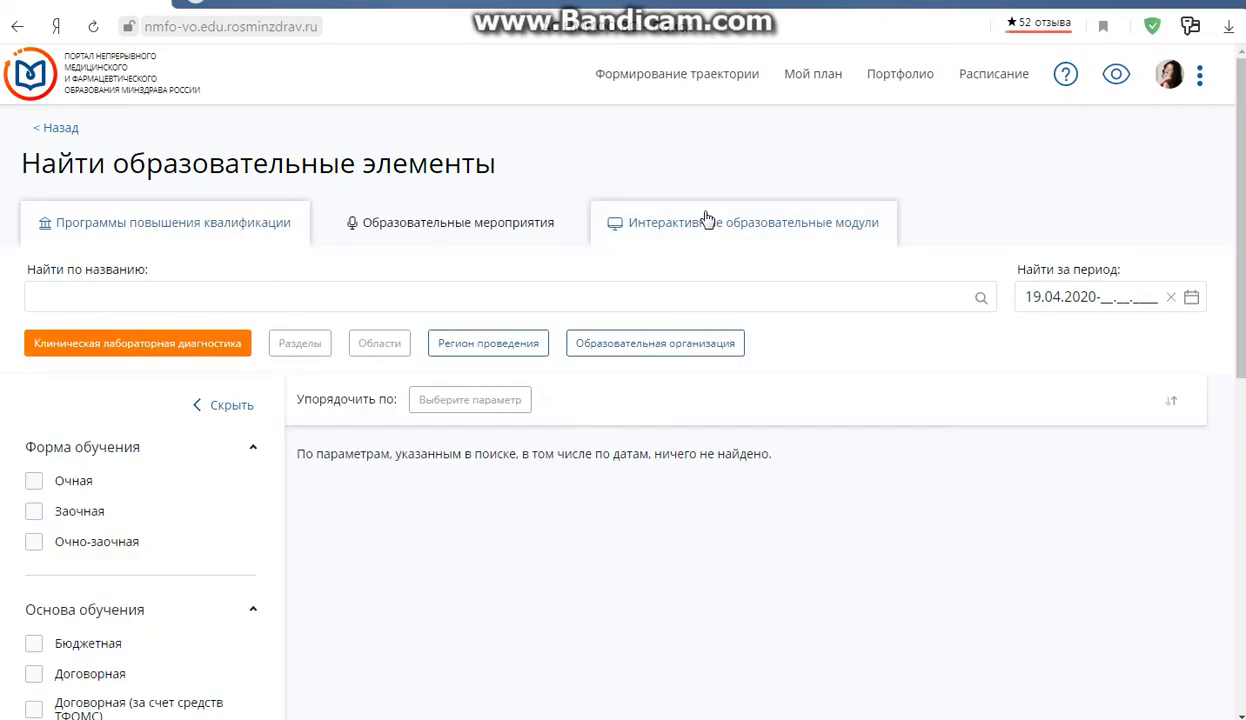
click(432, 232)
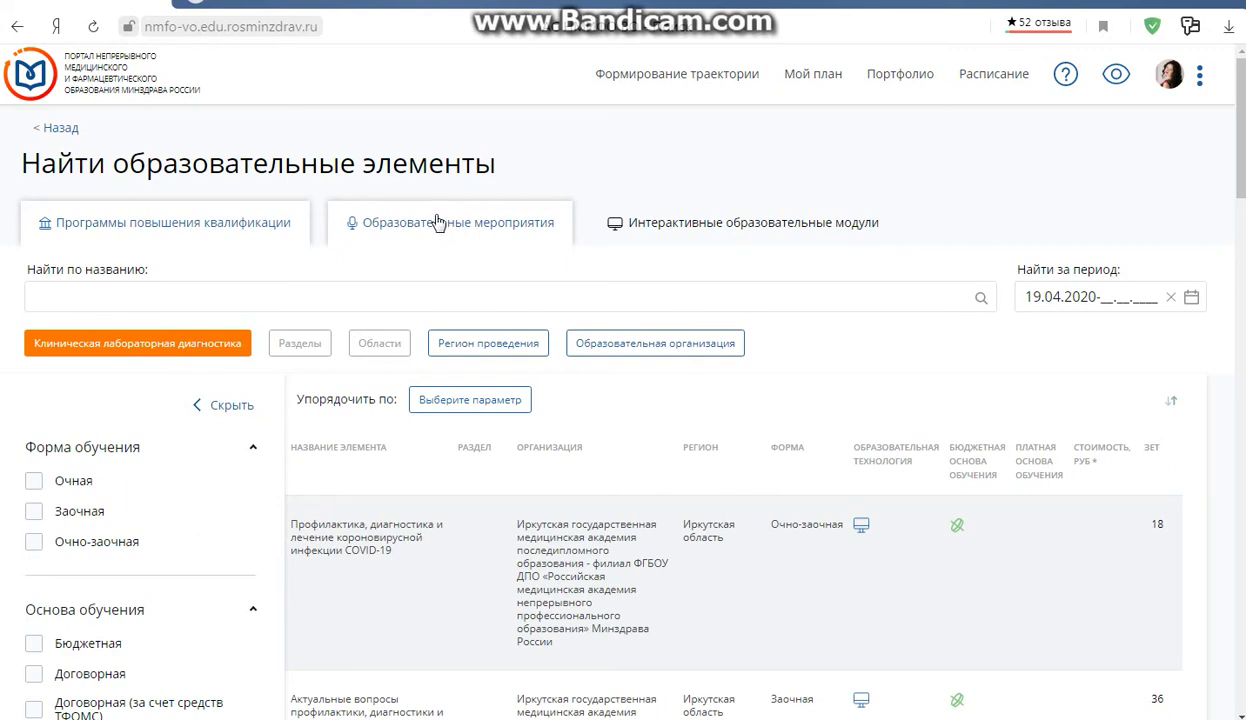
click(740, 233)
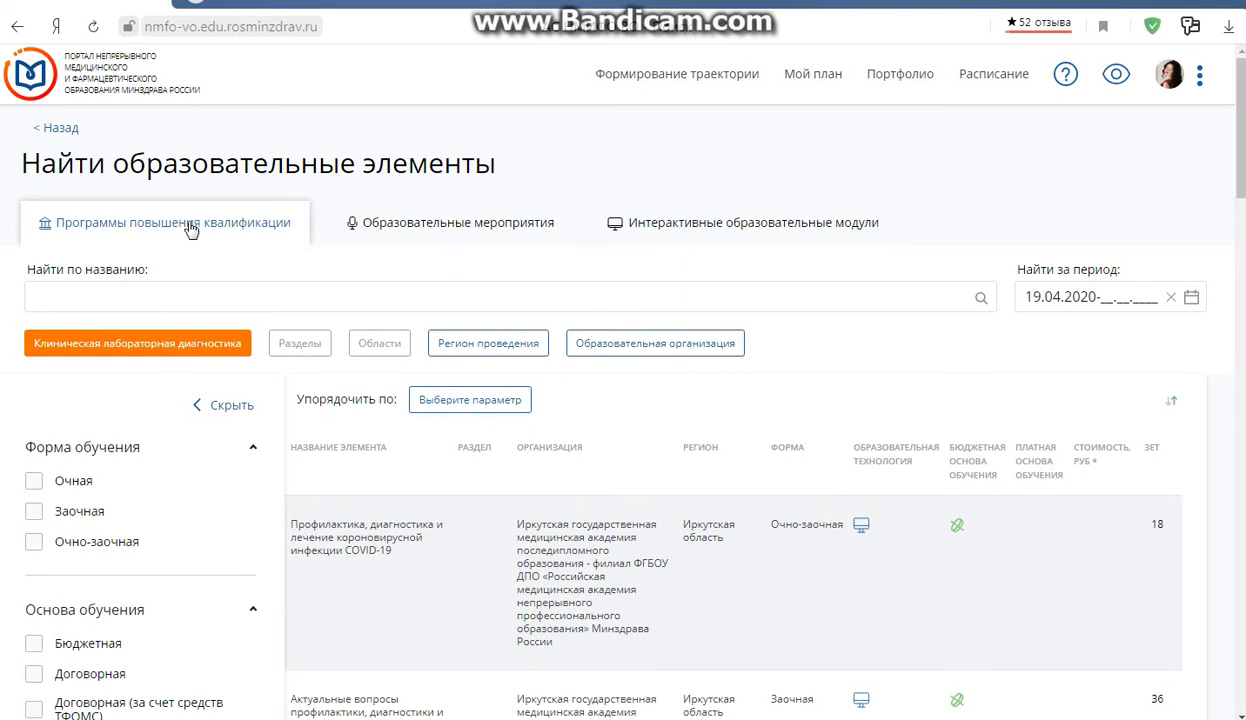
click(120, 222)
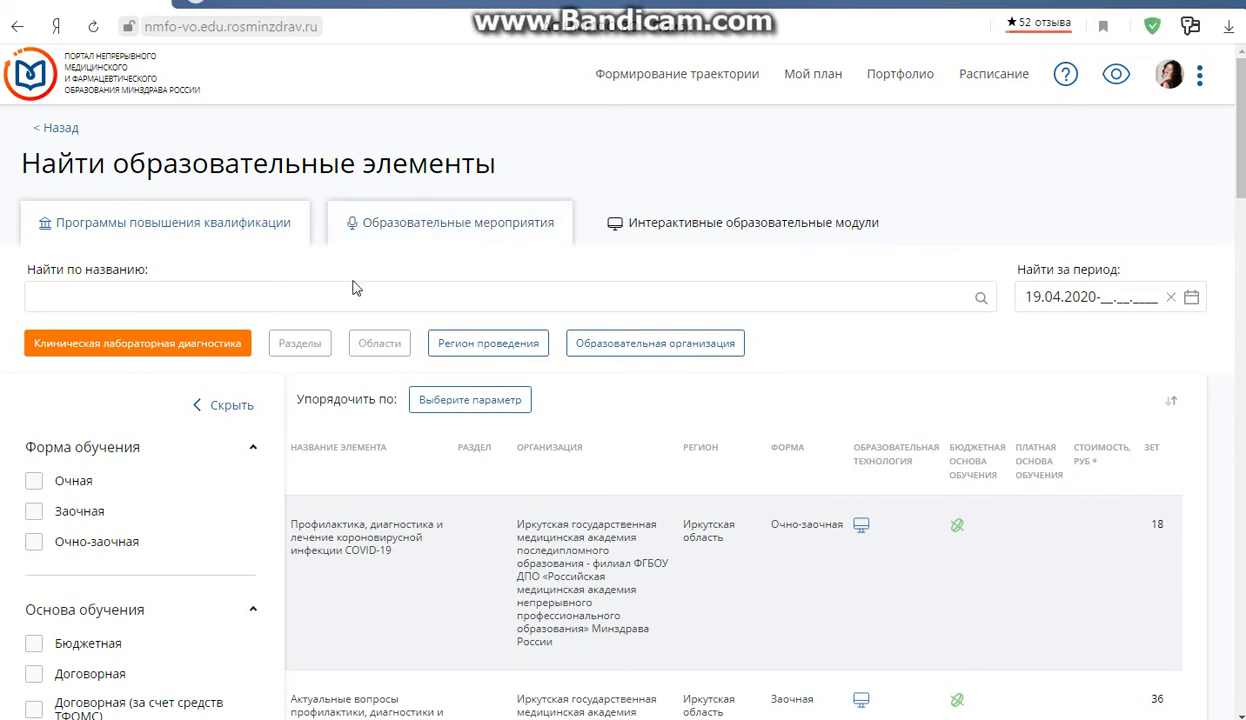
Select the training form "Заочная" and the training basis "Бюджетная" in the programme filters
click(32, 513)
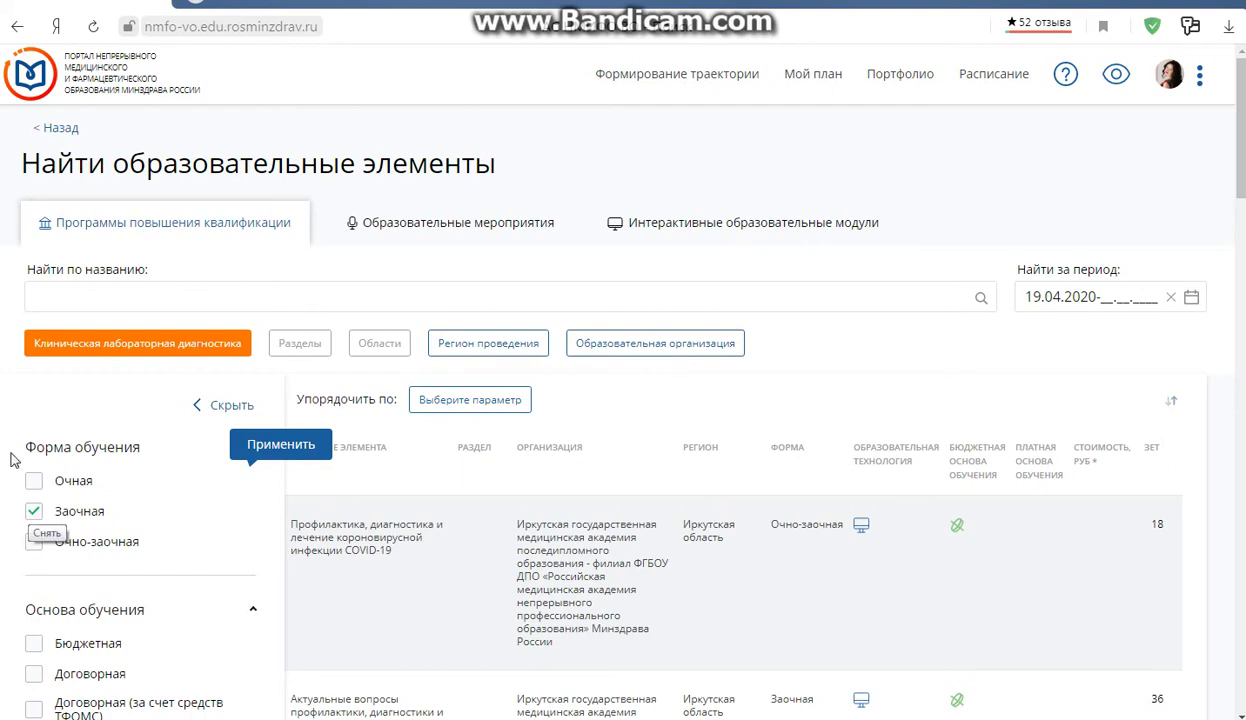
scroll(105, 470, down, 3)
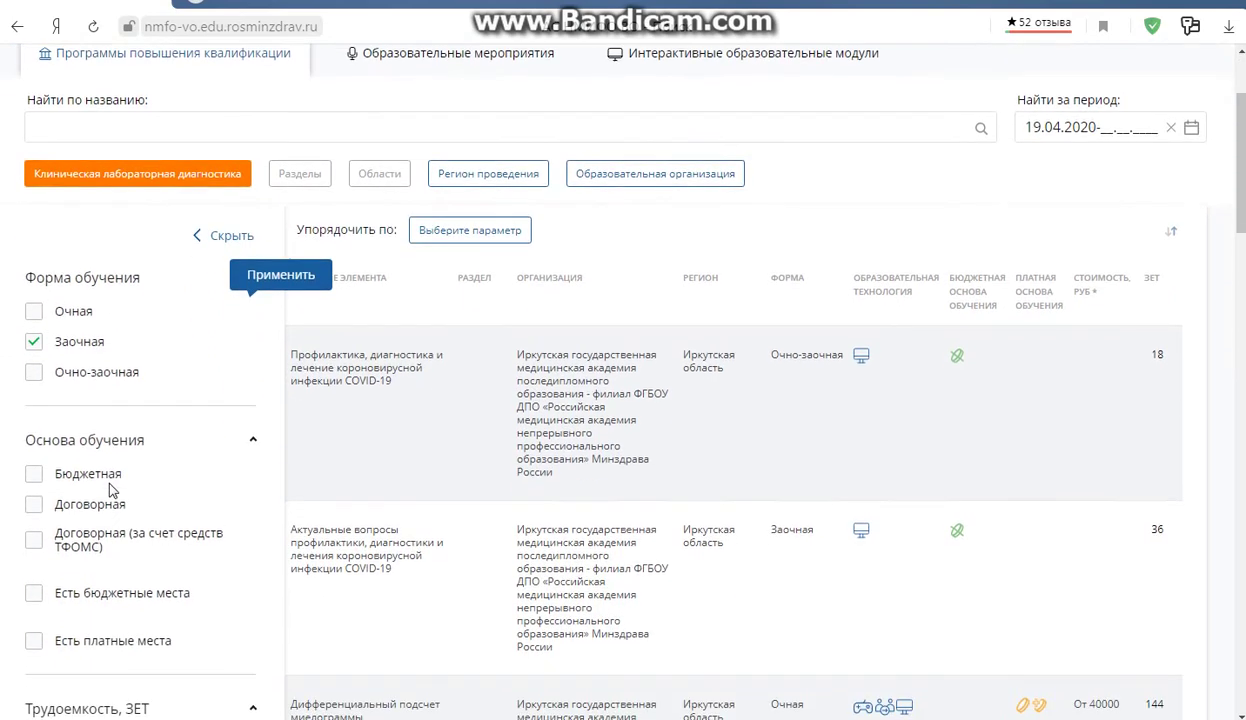
scroll(112, 490, down, 1)
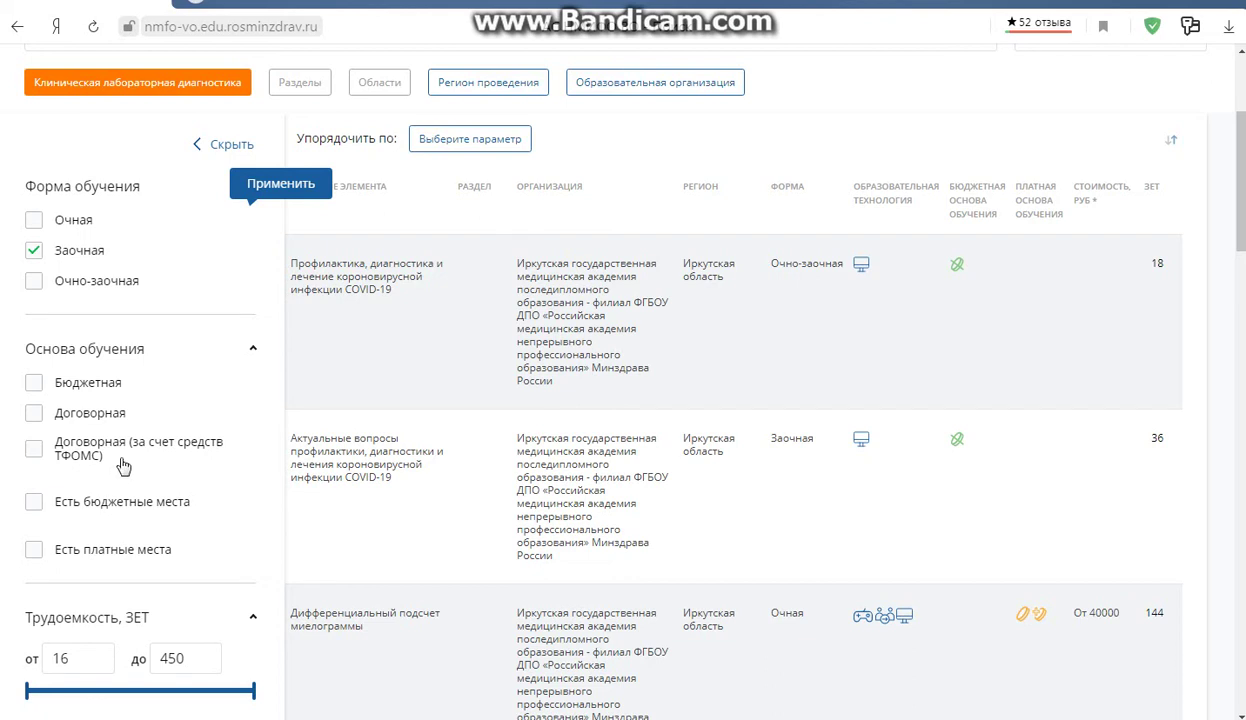
click(34, 384)
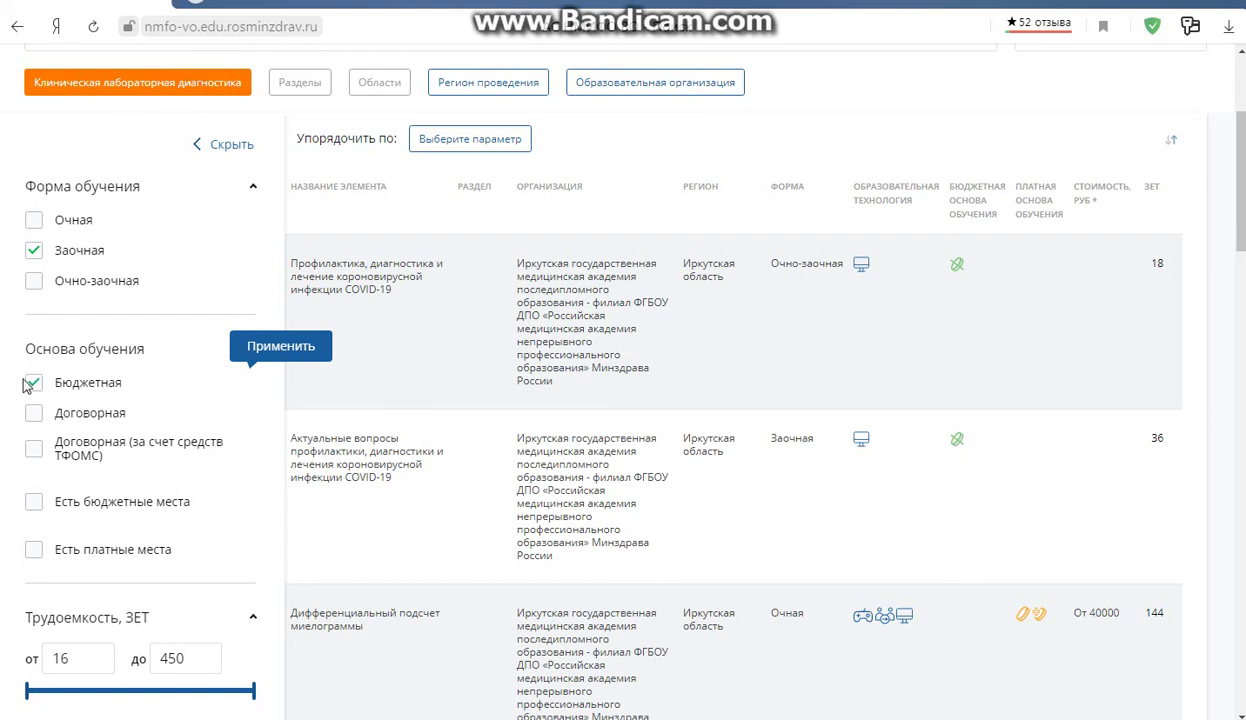
Dismiss the antivirus notification, add the condition "Есть бюджетные места" and apply the programme filters
scroll(145, 505, down, 3)
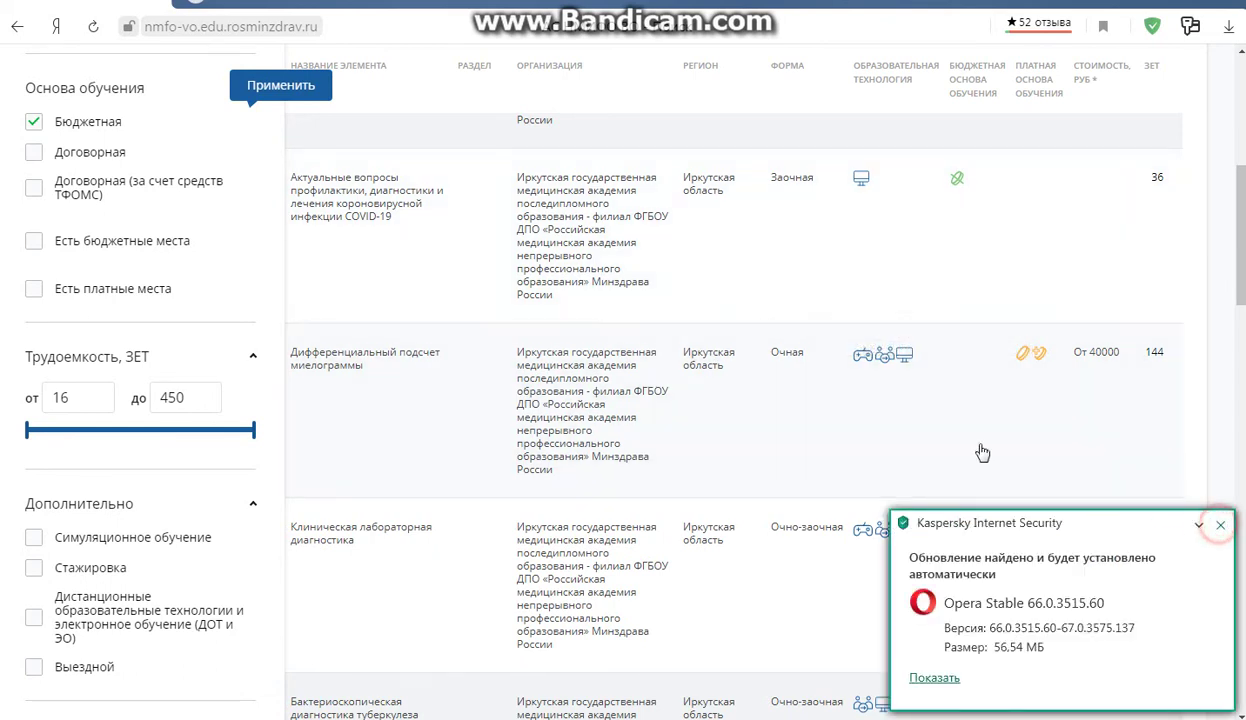
click(1226, 521)
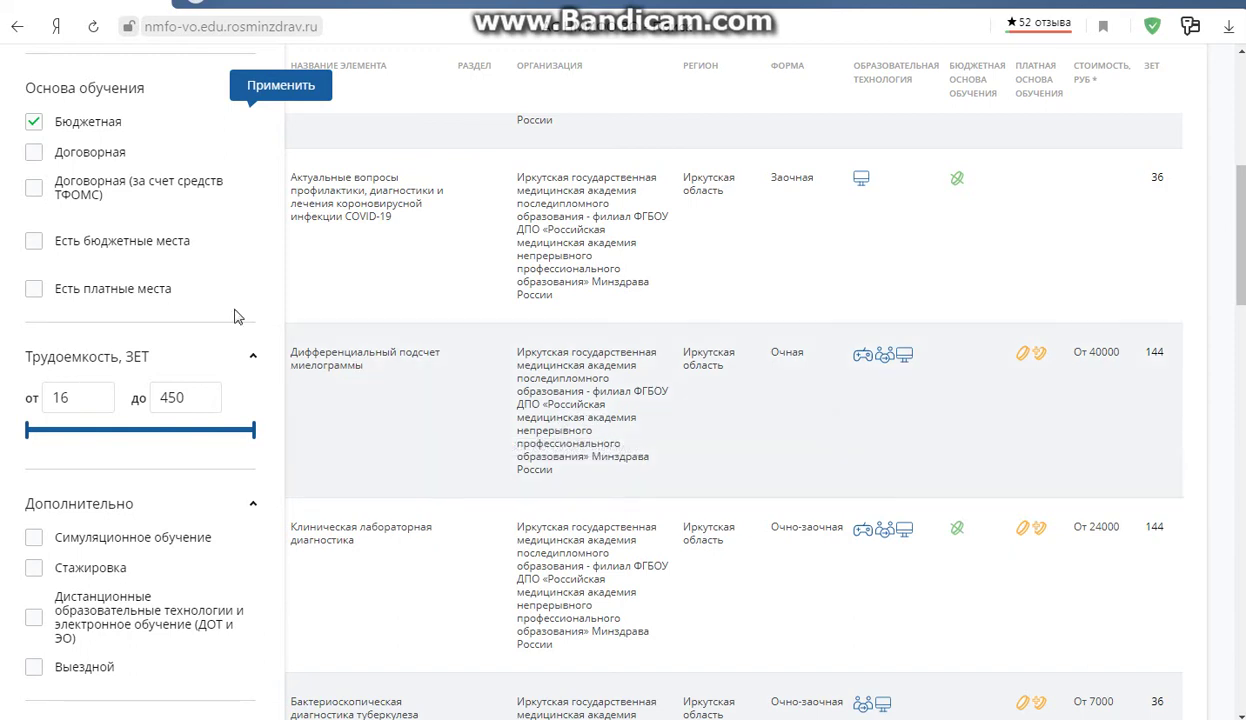
scroll(100, 367, down, 3)
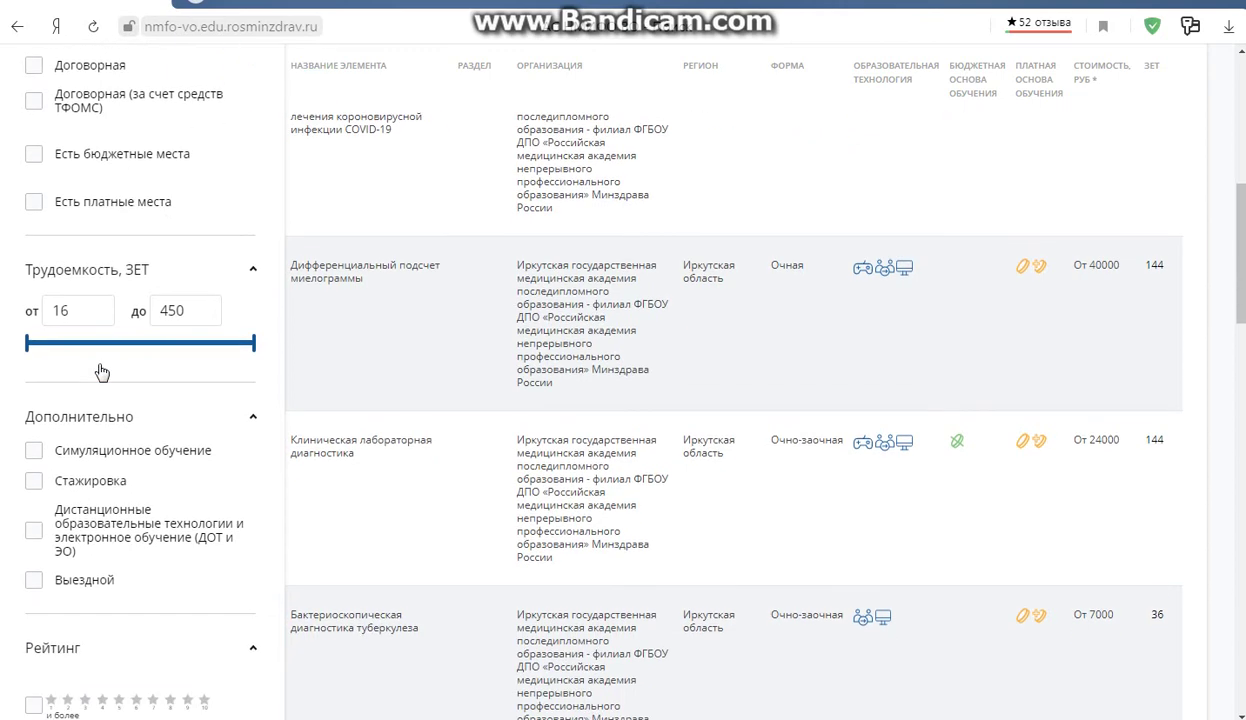
scroll(100, 368, up, 4)
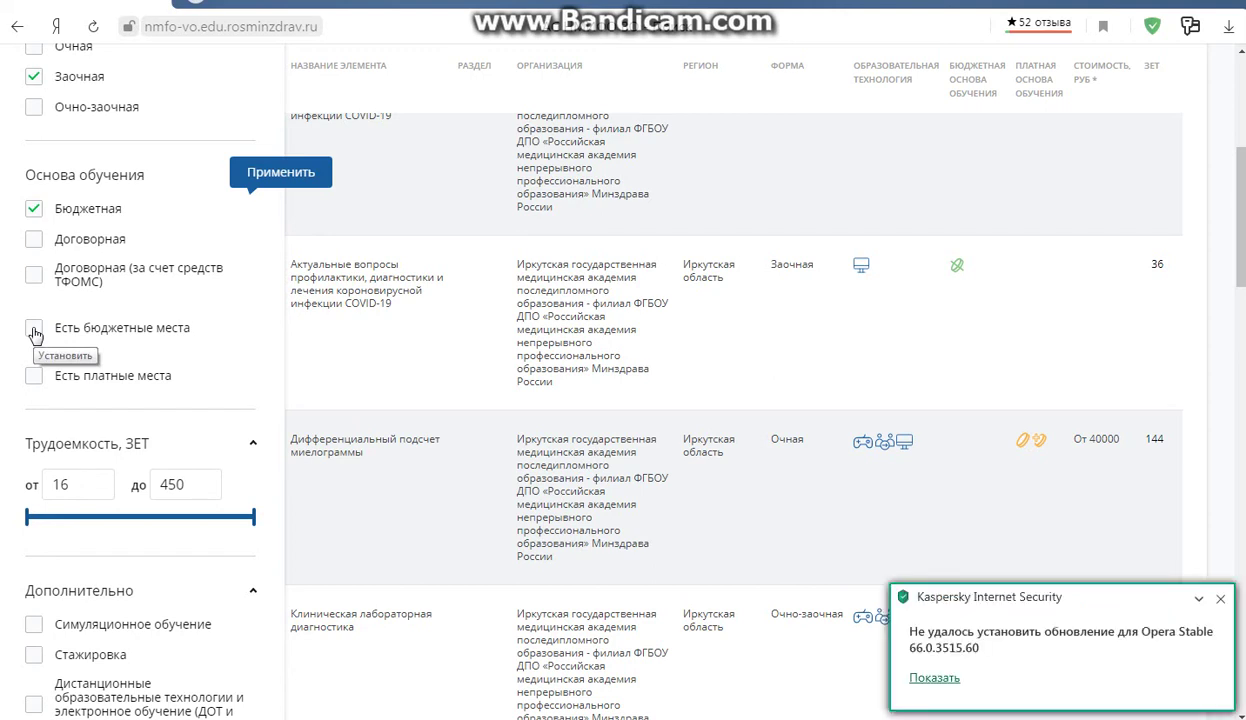
click(34, 331)
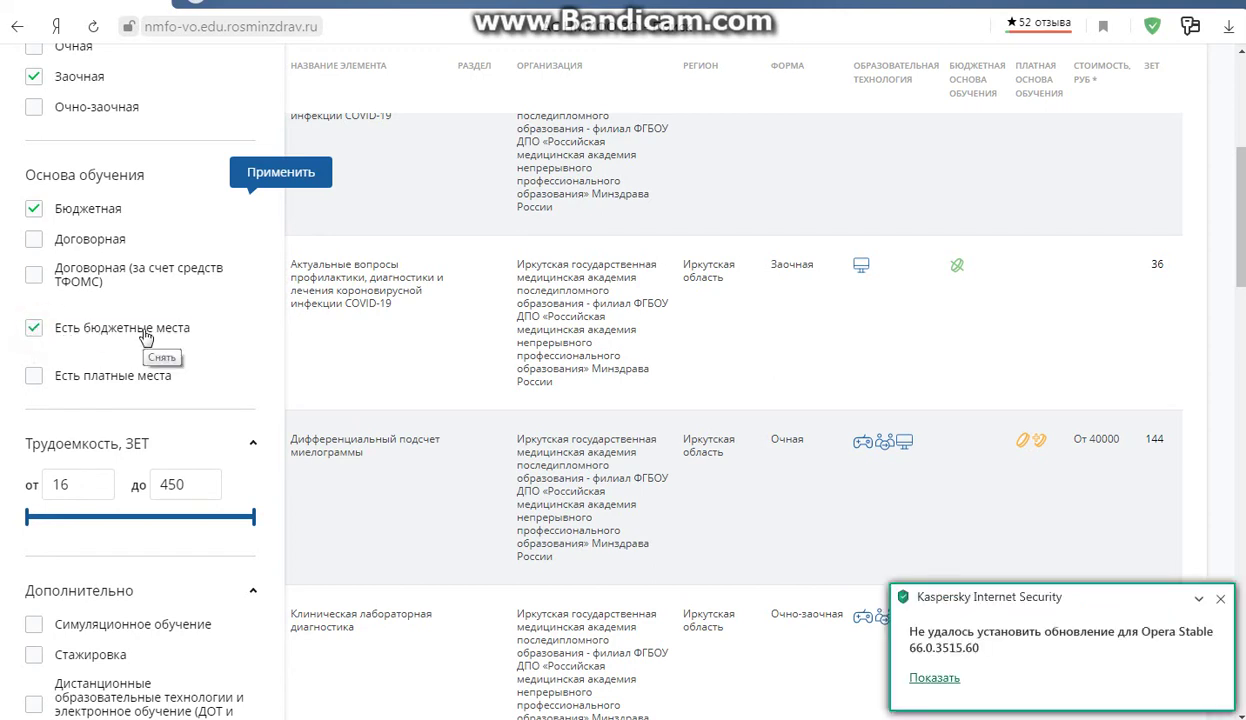
scroll(146, 338, down, 3)
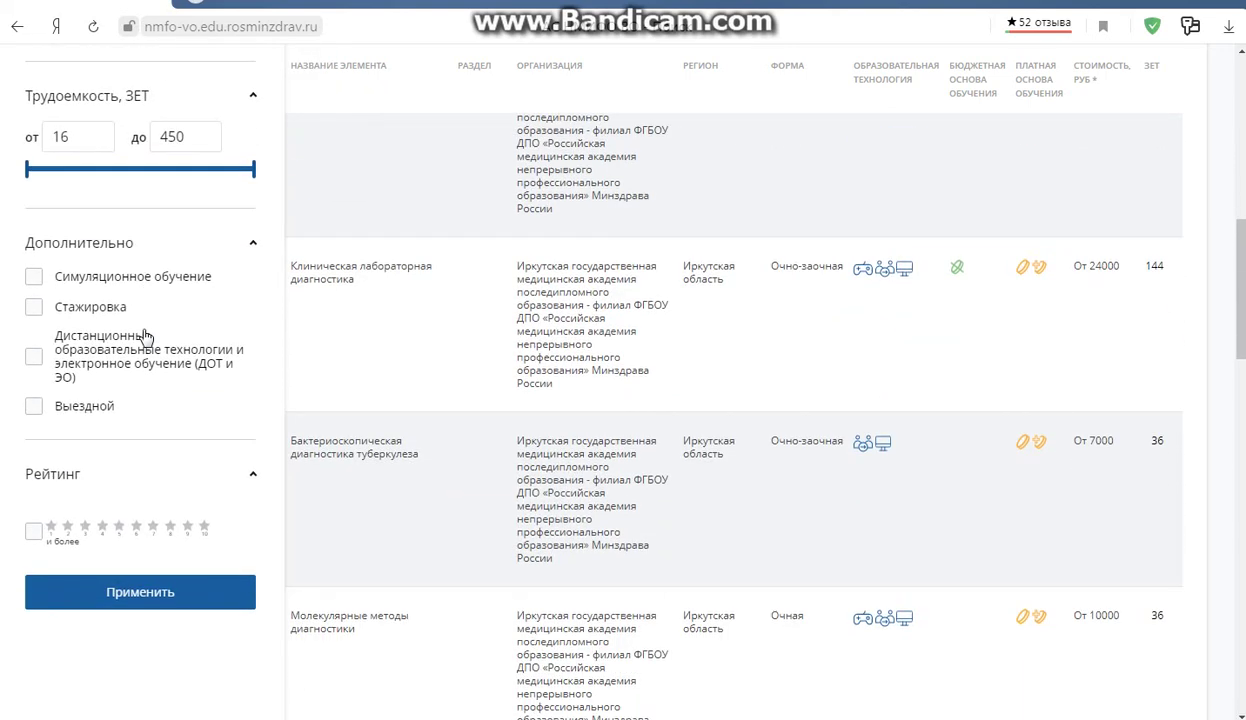
click(124, 590)
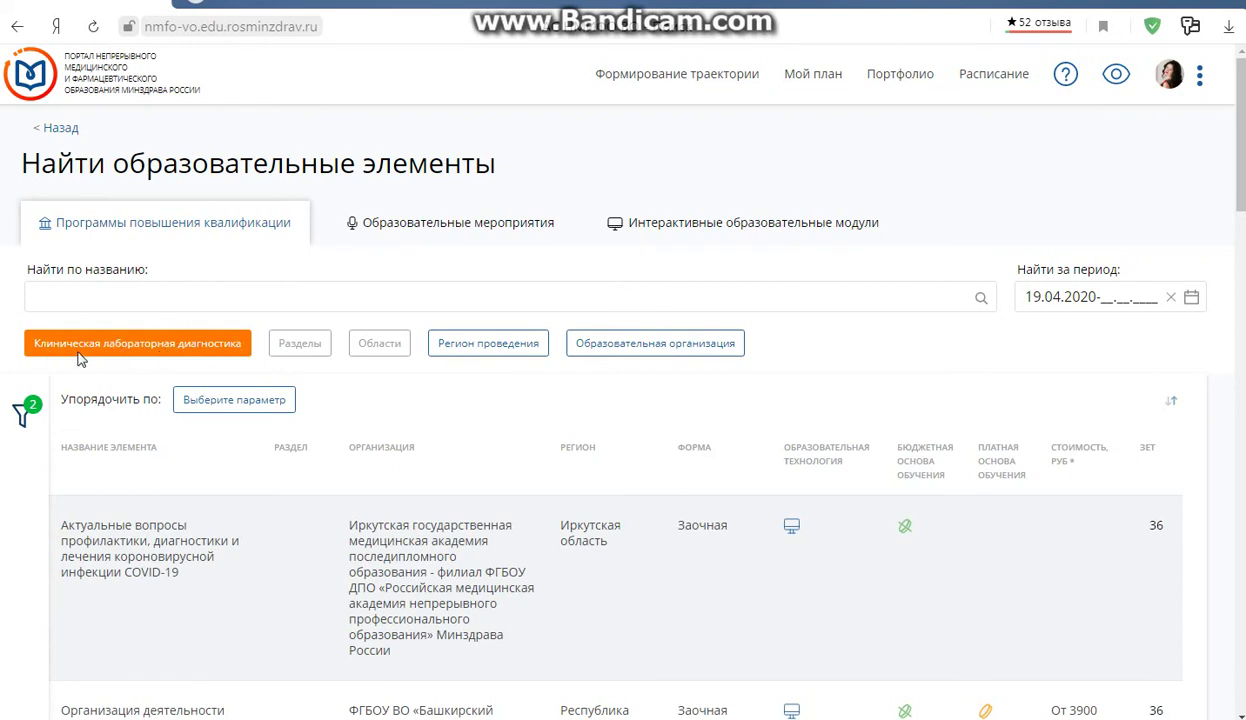
Open the 36 ЗЕТ programme on COVID-19 from the Irkutsk academy and review its contact information and cycle dates
scroll(704, 473, down, 1)
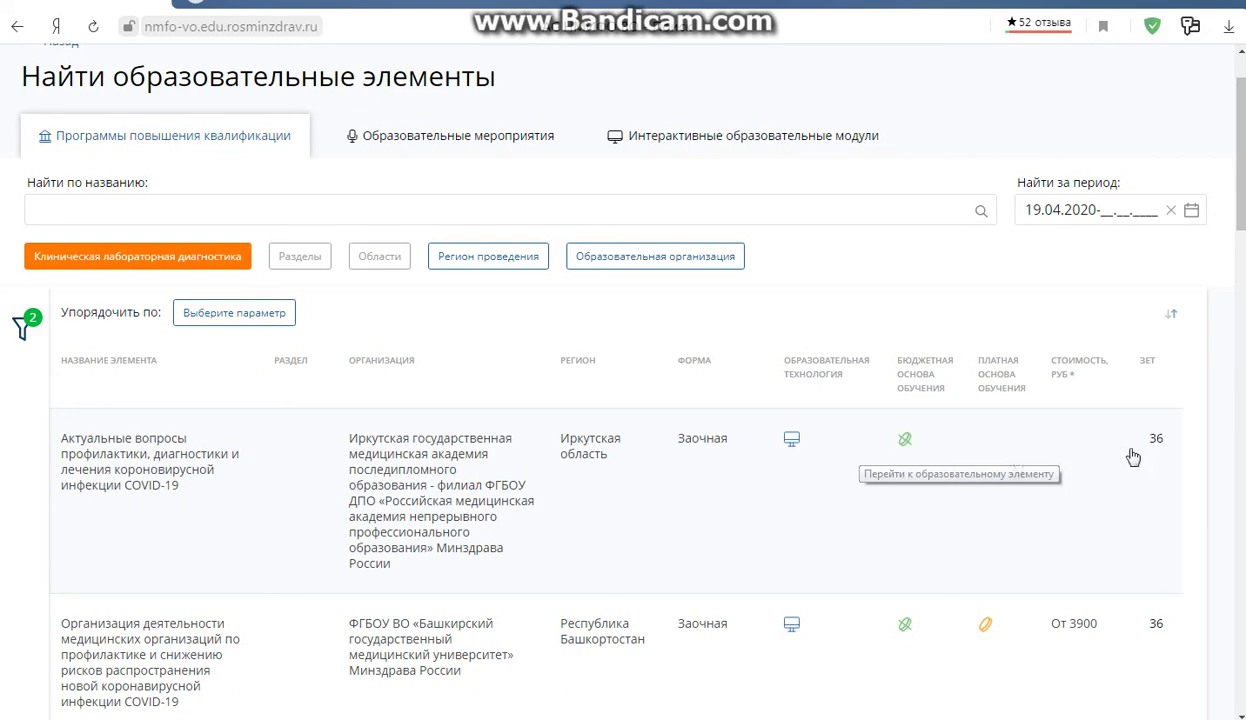
click(430, 455)
scroll(826, 432, down, 5)
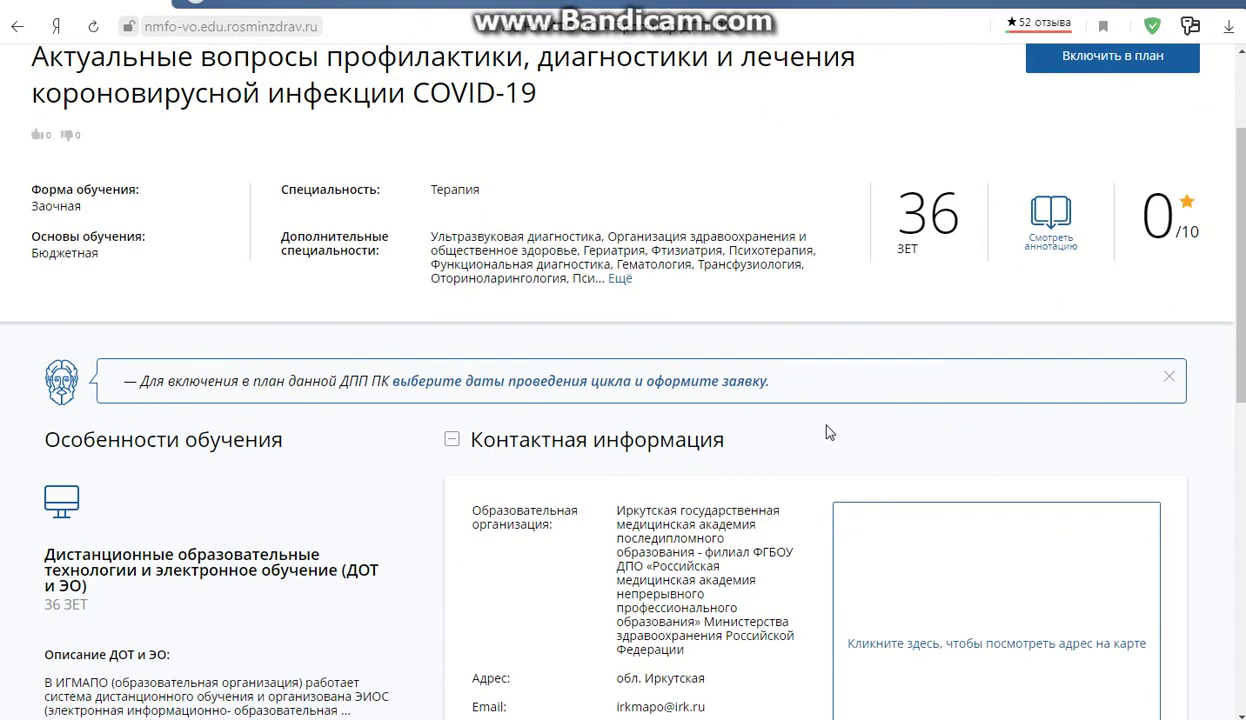
scroll(826, 432, down, 1)
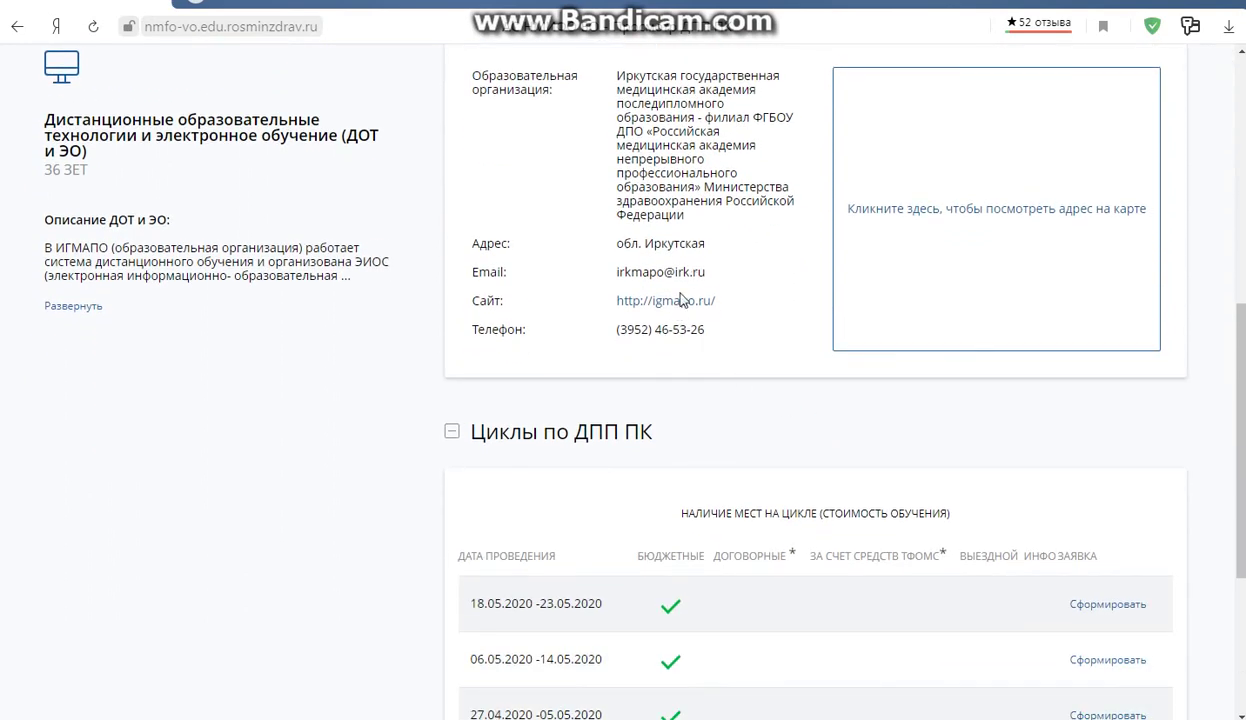
scroll(703, 326, down, 3)
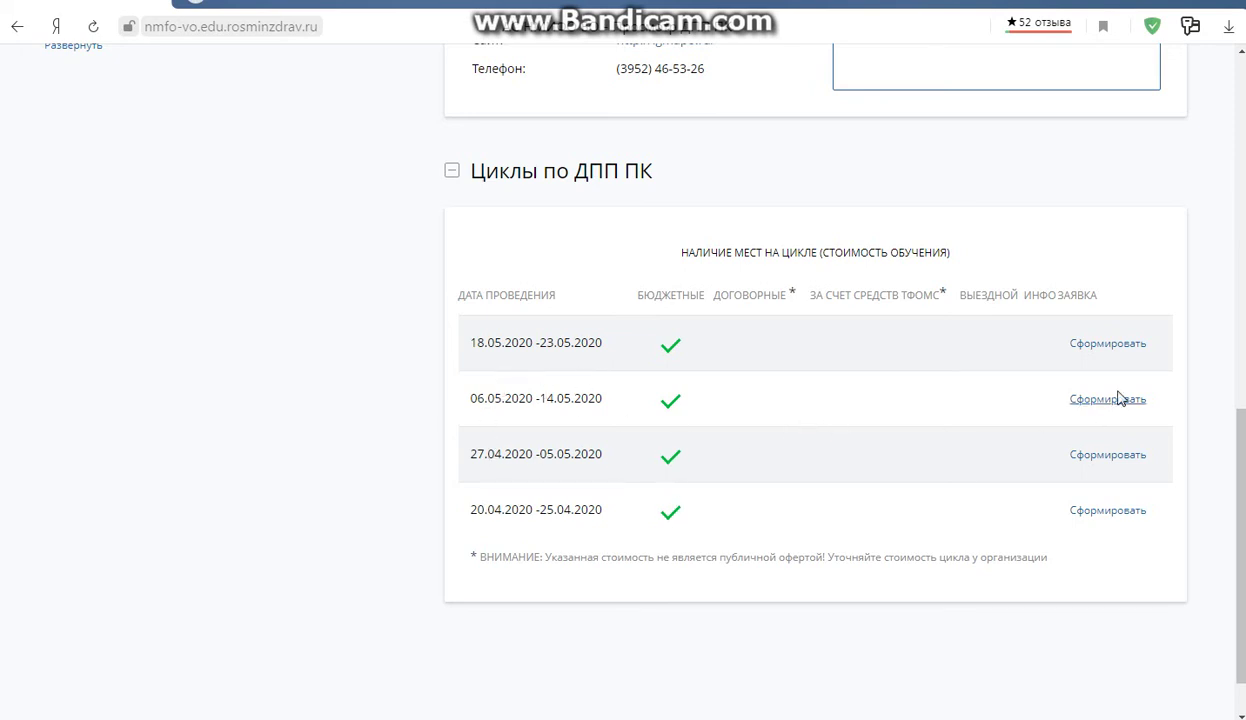
scroll(1115, 410, up, 2)
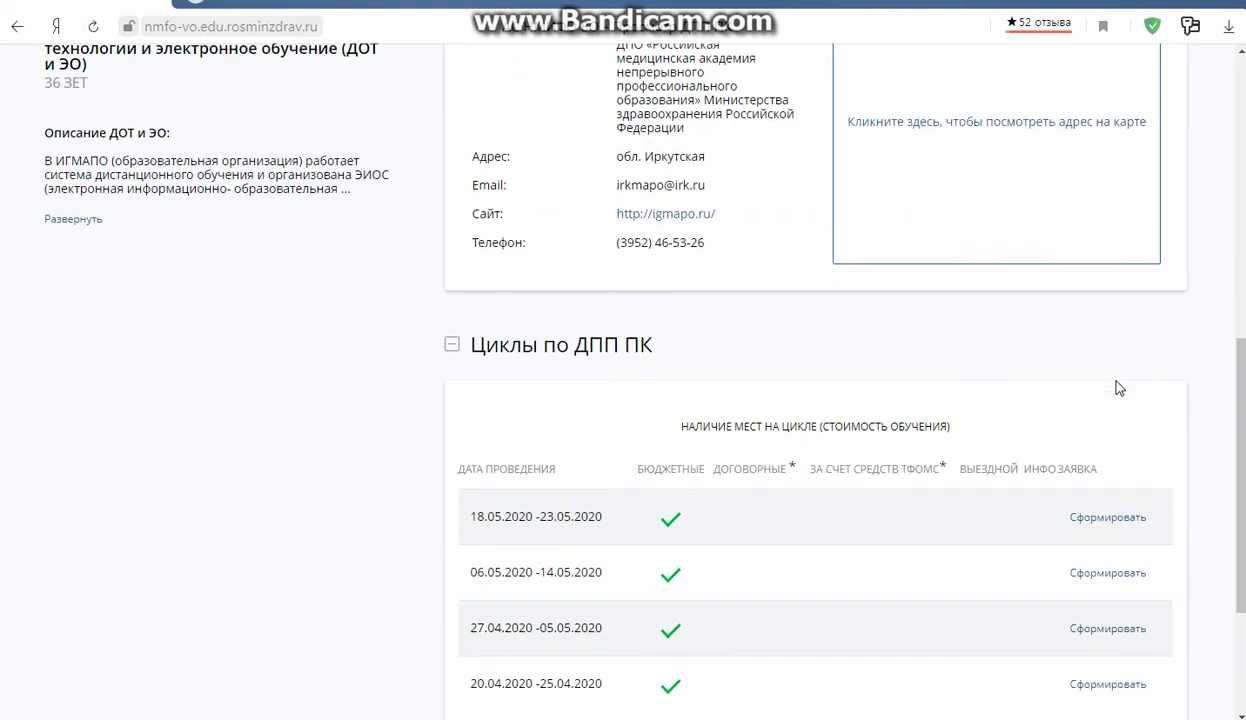
scroll(790, 540, down, 2)
Start an application for the 20.04.2020–25.04.2020 cycle with employment "Работаю" and training basis "Бюджетная"
click(1115, 511)
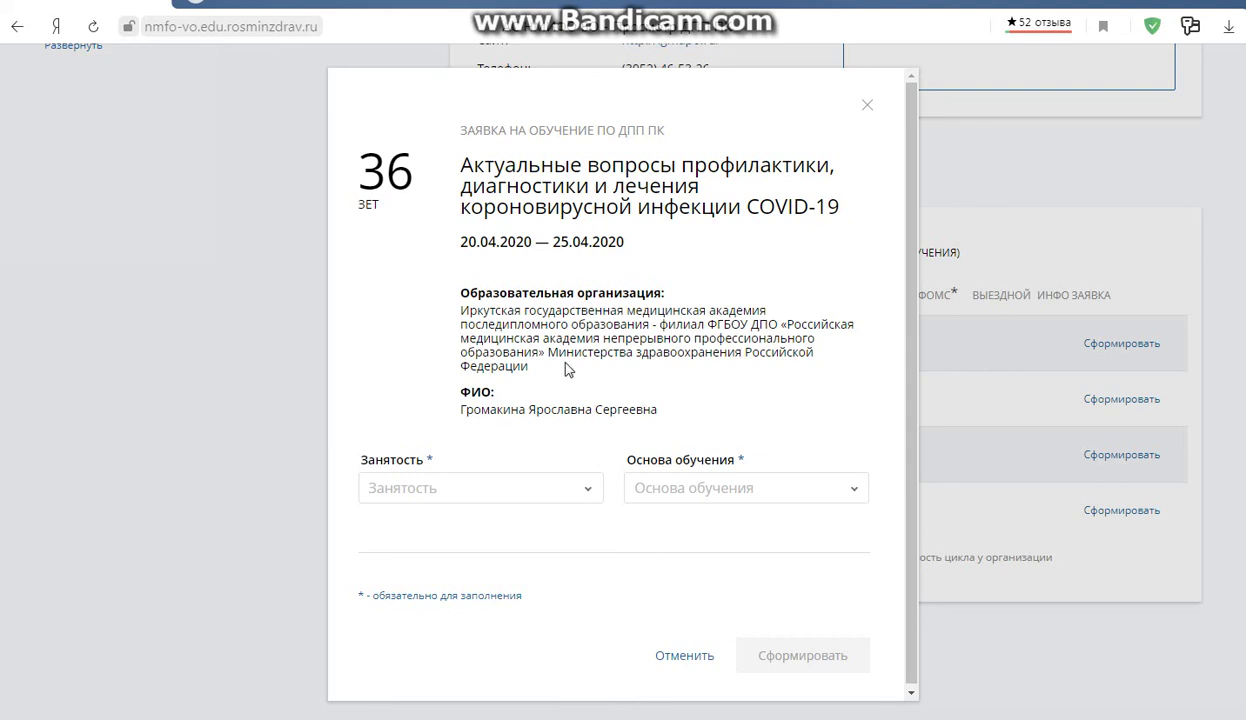
click(585, 487)
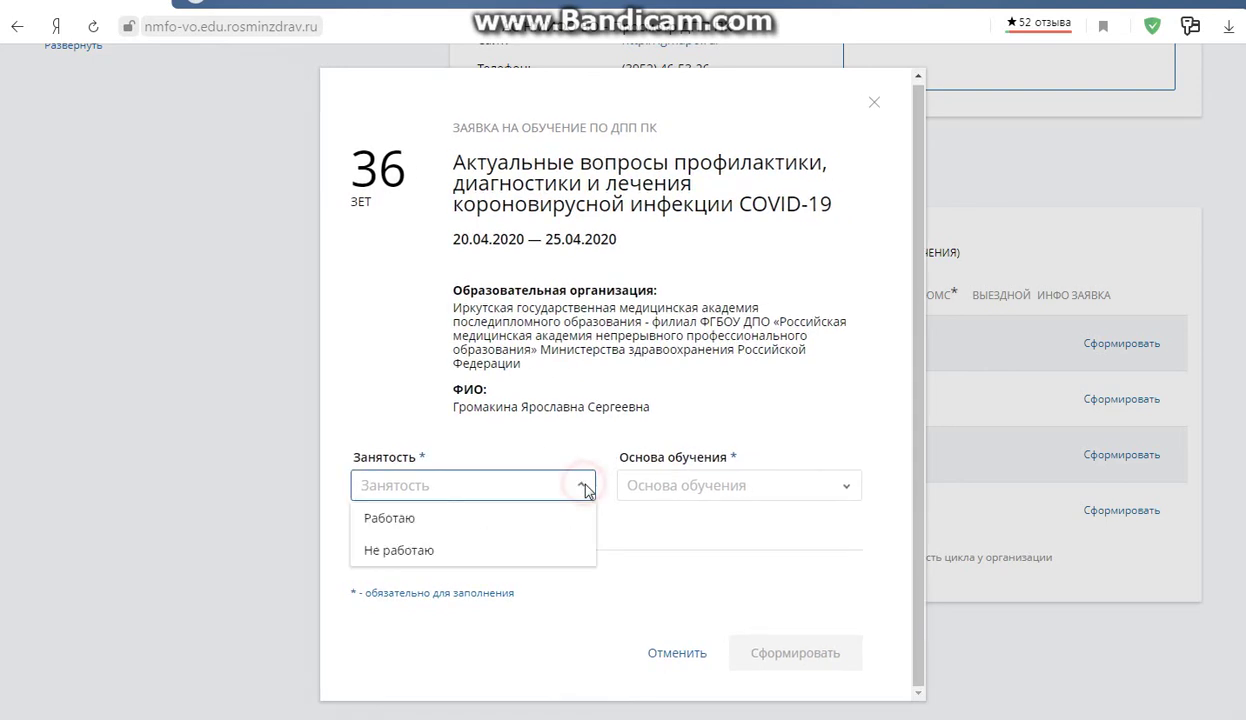
click(440, 530)
click(845, 521)
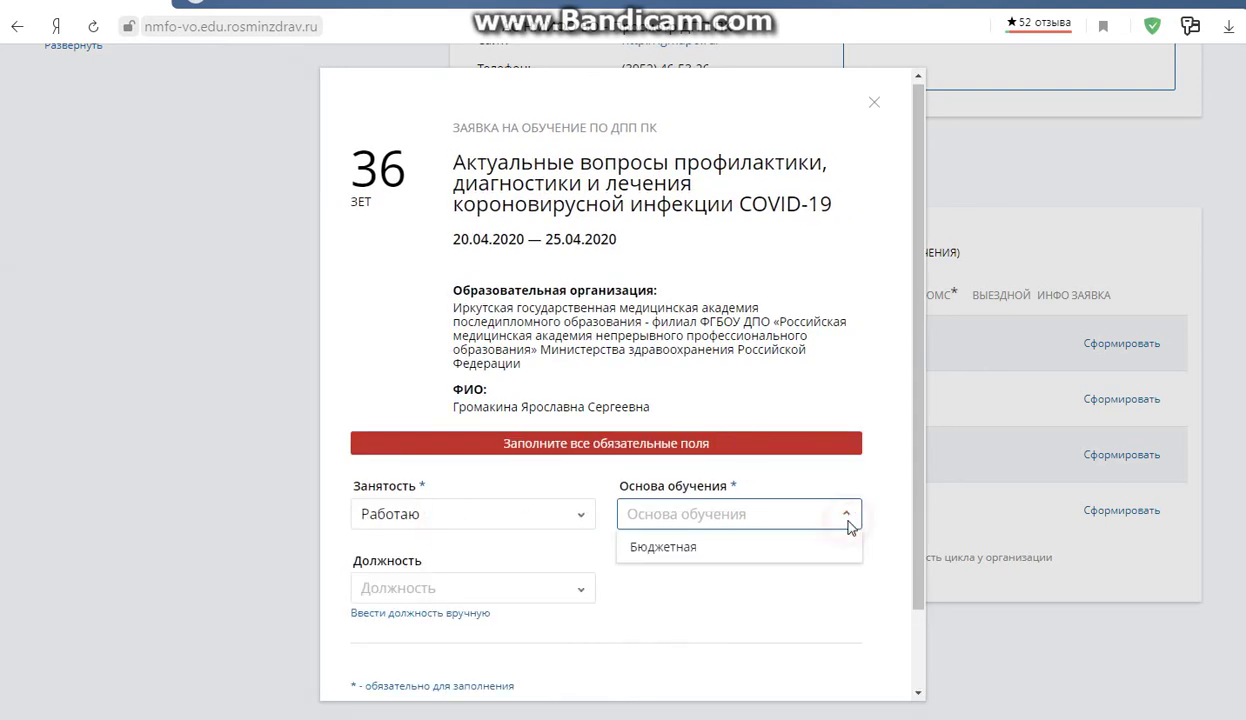
click(757, 549)
Set the applicant's position to "заведующий структурного подразделения ... врач-специалист" and check the workplace details filled in
scroll(523, 442, down, 2)
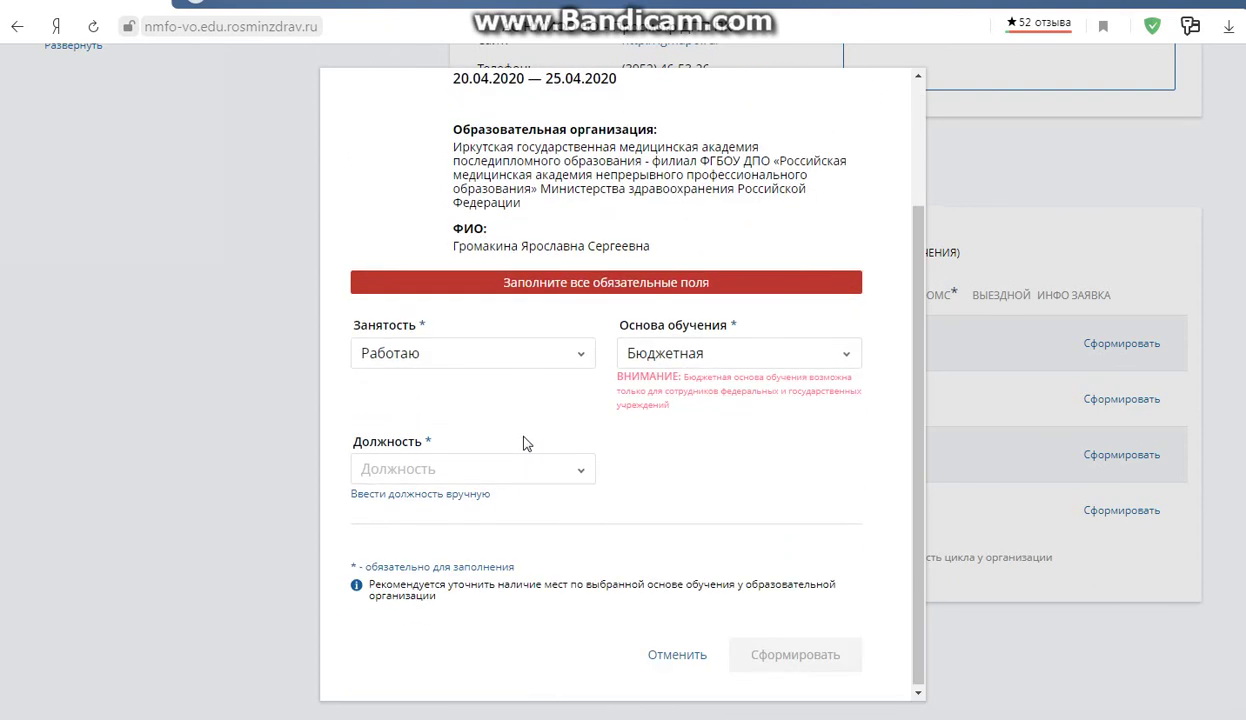
click(581, 469)
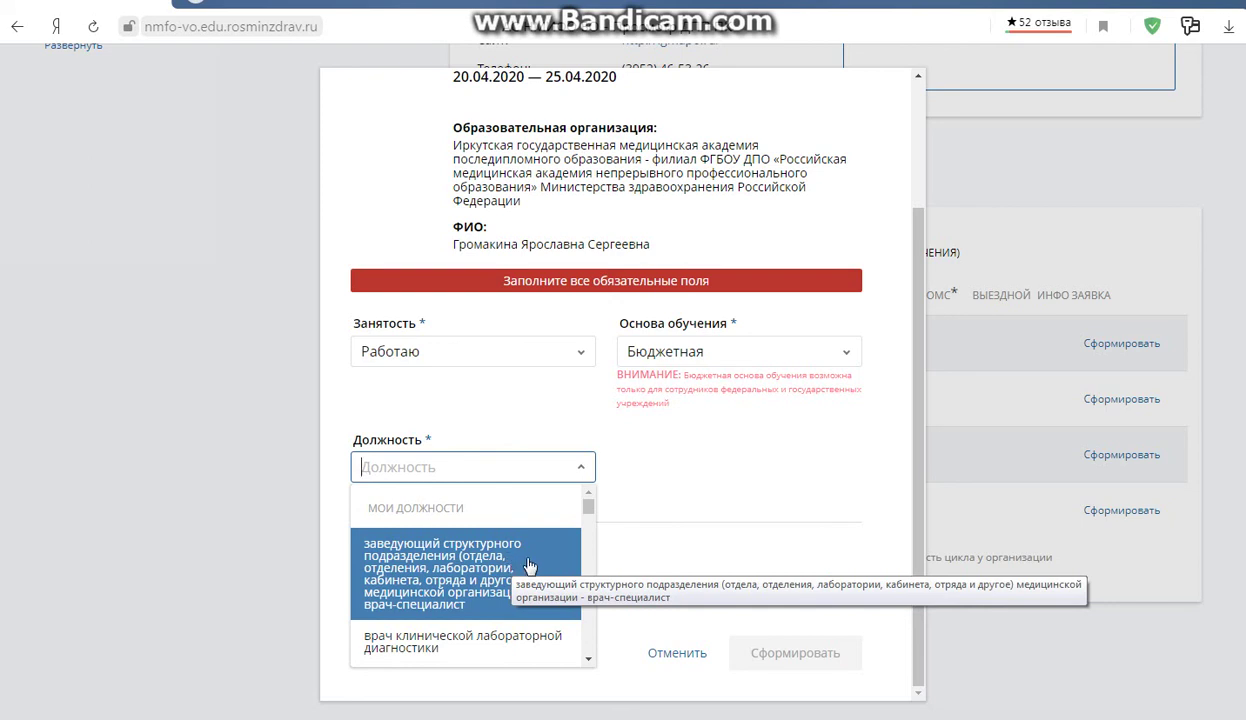
click(402, 552)
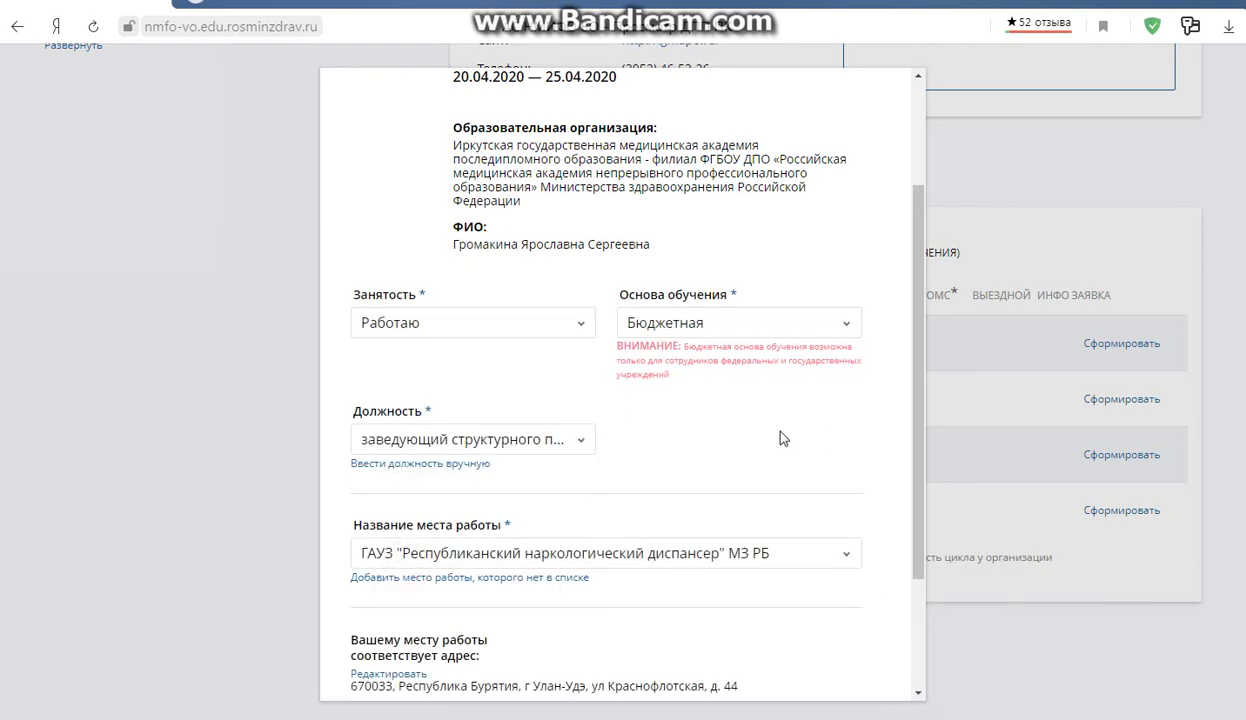
scroll(650, 450, down, 2)
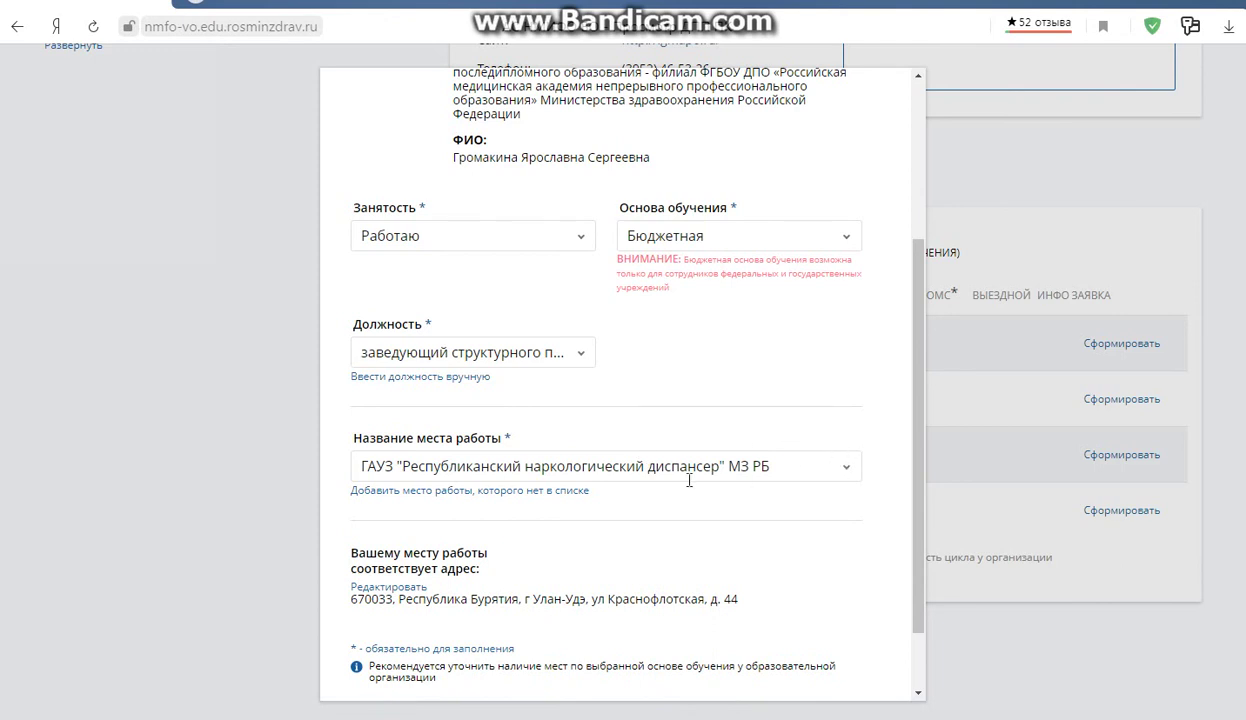
Check the available workplace options and the remaining application details, and cancel the application without submitting it
click(846, 470)
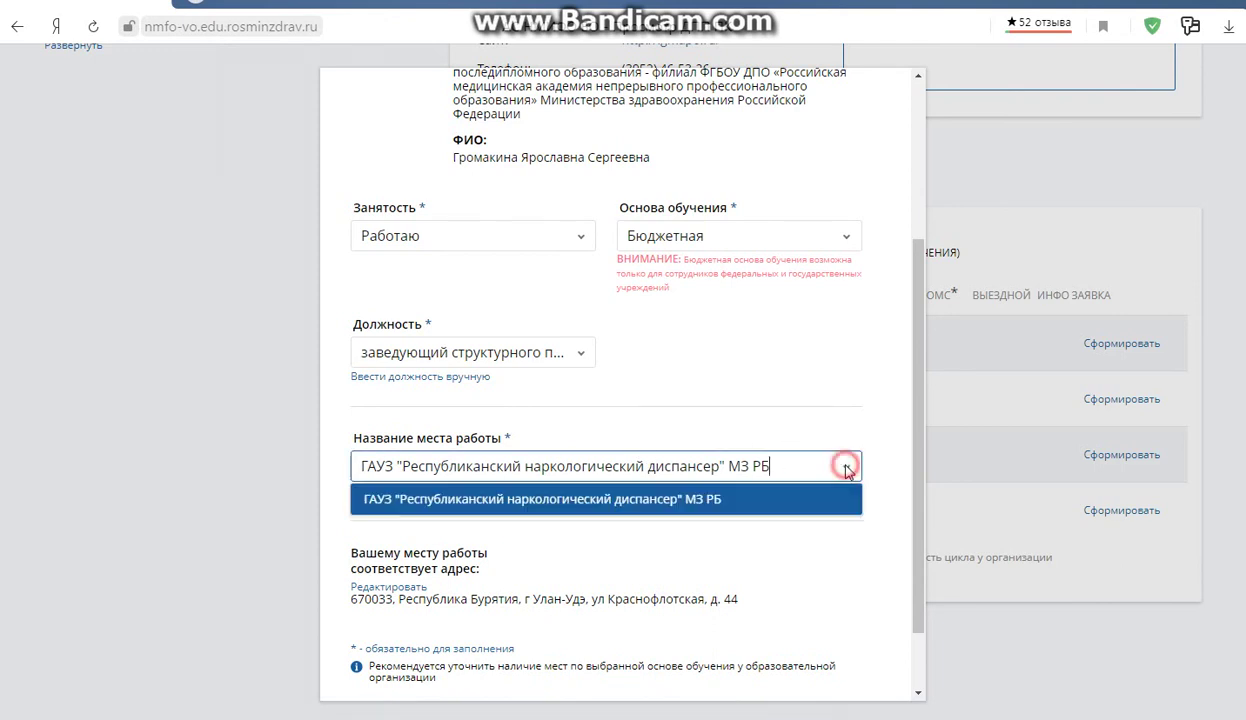
click(847, 467)
scroll(535, 481, down, 2)
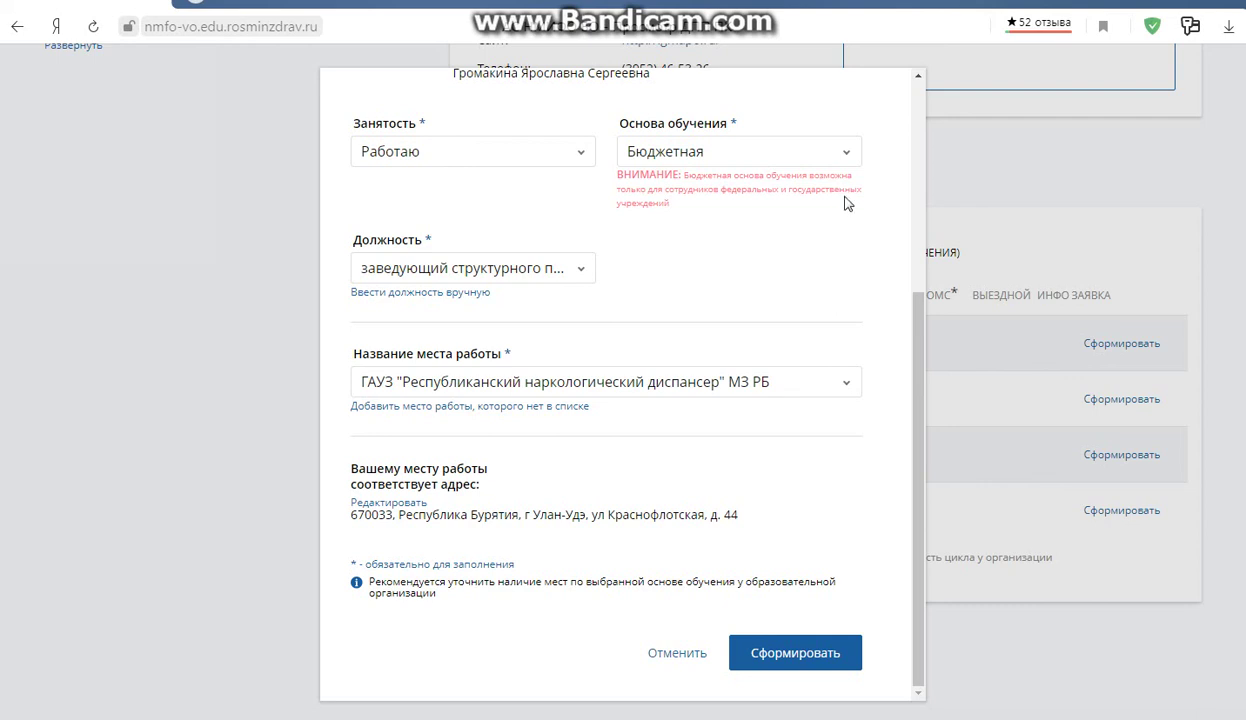
click(666, 656)
scroll(740, 345, up, 3)
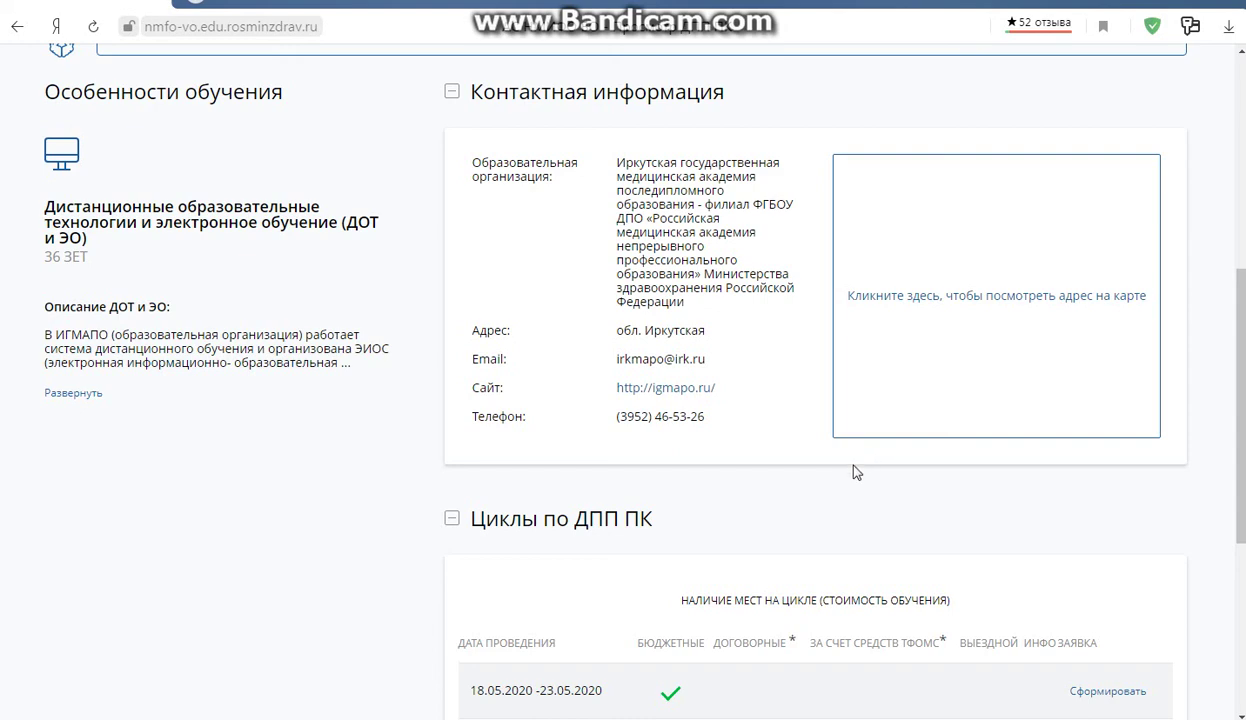
scroll(826, 272, up, 1)
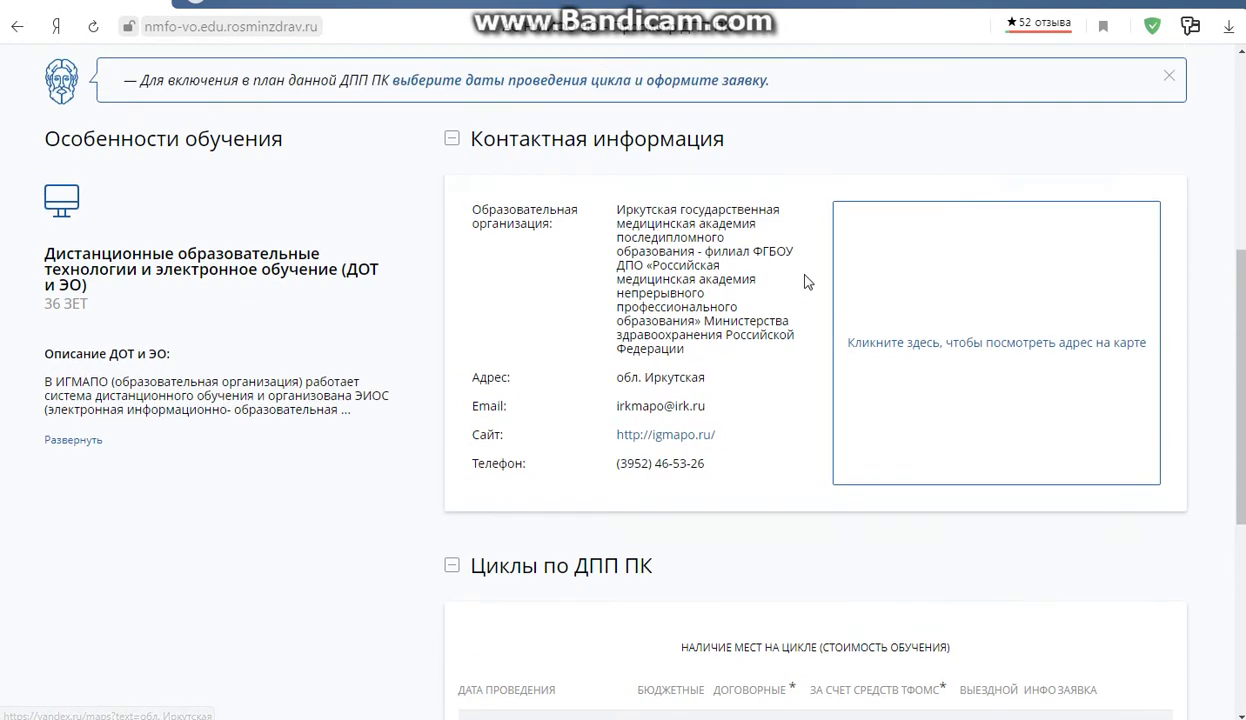
scroll(808, 282, up, 1)
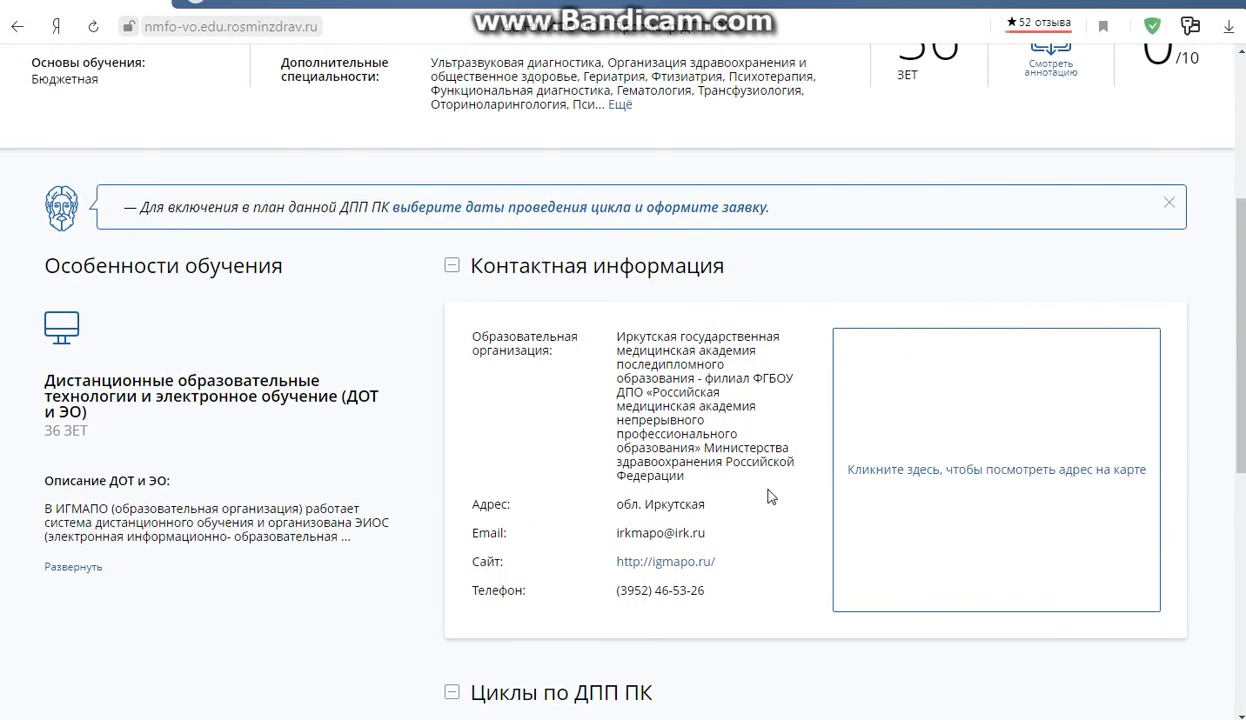
scroll(941, 393, up, 2)
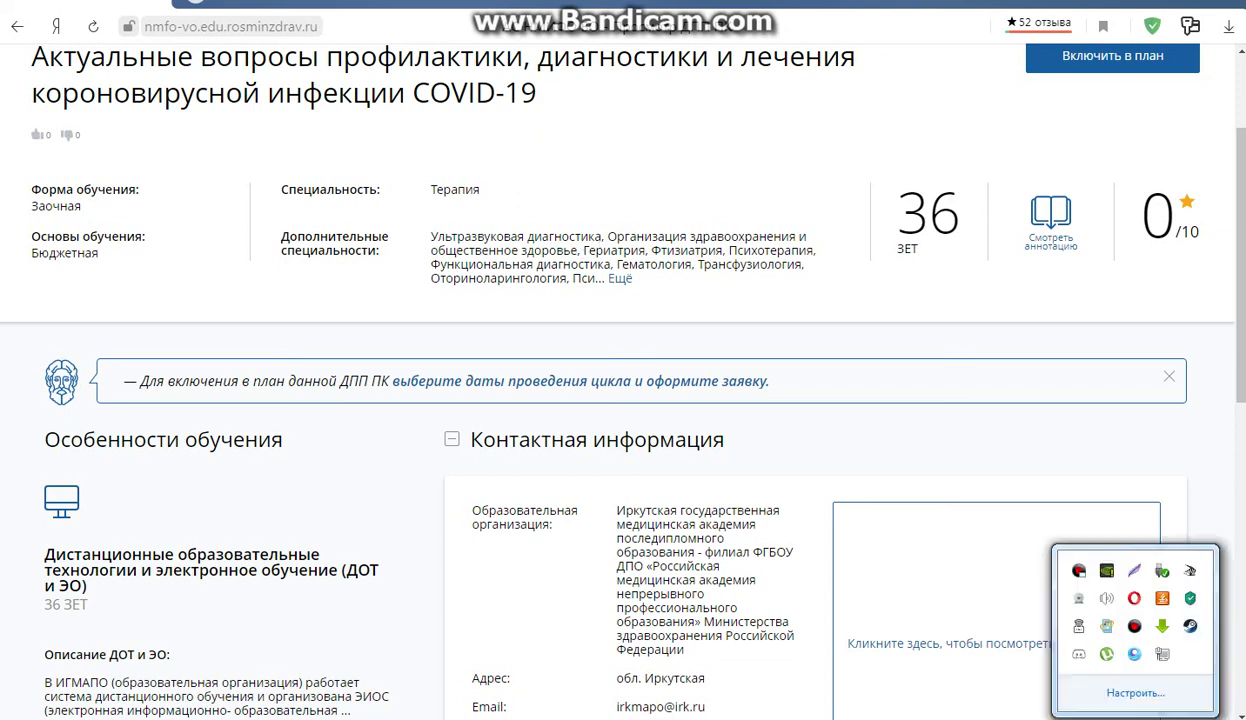
click(1134, 626)
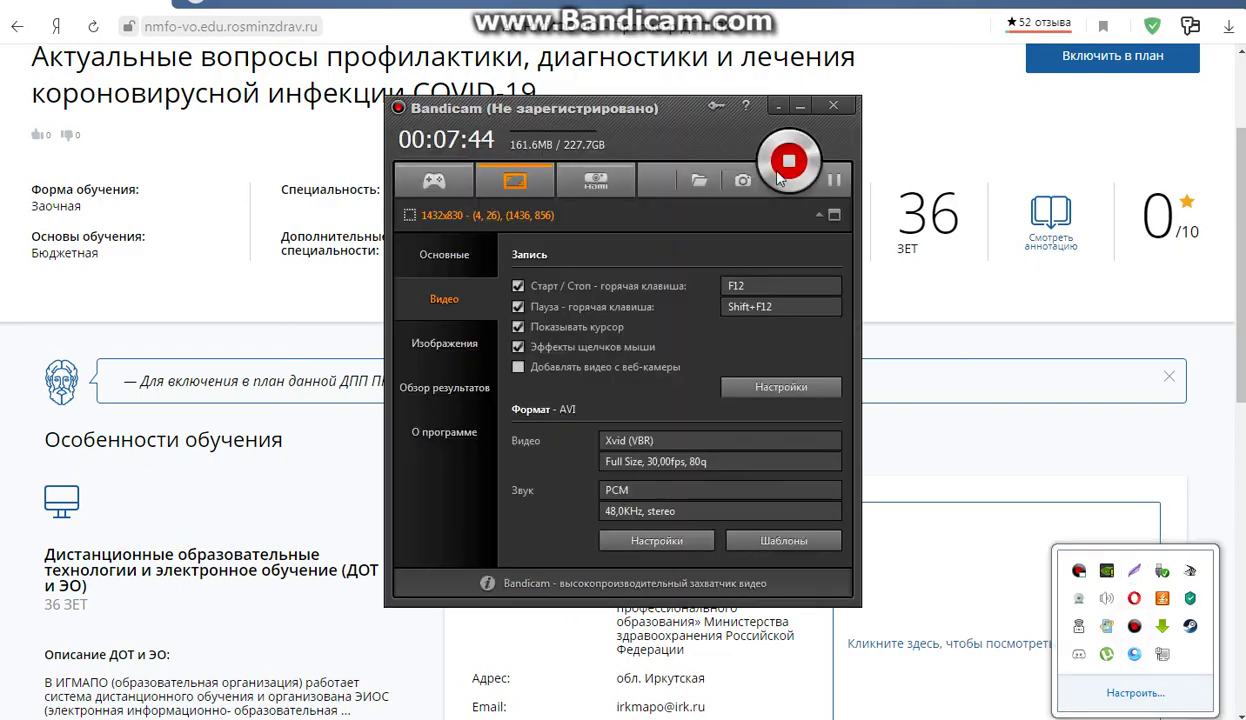